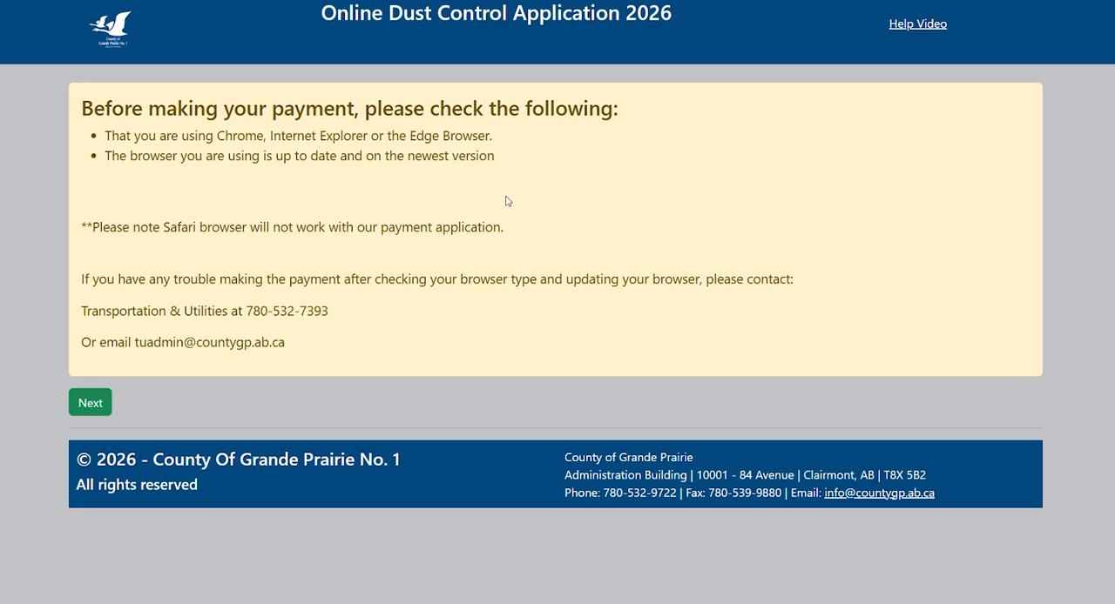
Continue past the browser requirements notice, accept the dust control disclaimer and proceed with the application.
click(89, 403)
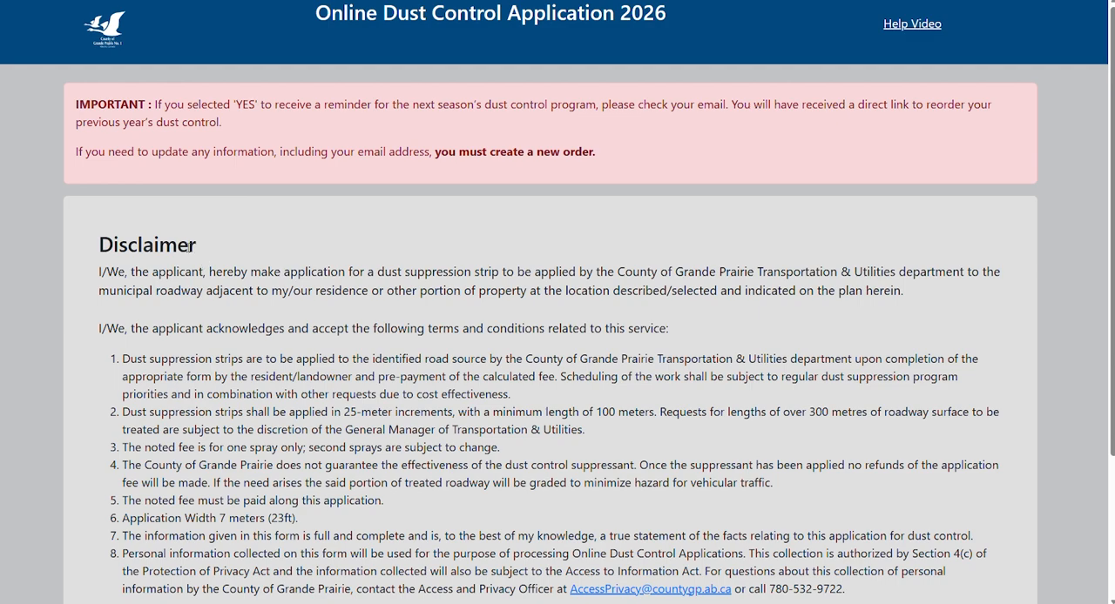
scroll(188, 250, down, 1)
scroll(192, 251, down, 1)
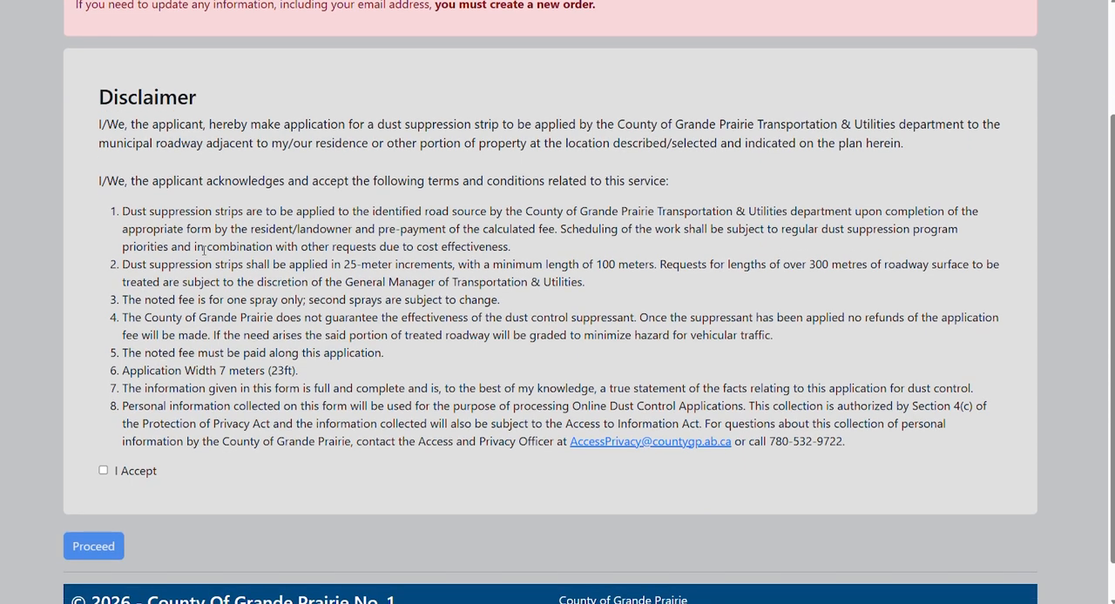
click(103, 471)
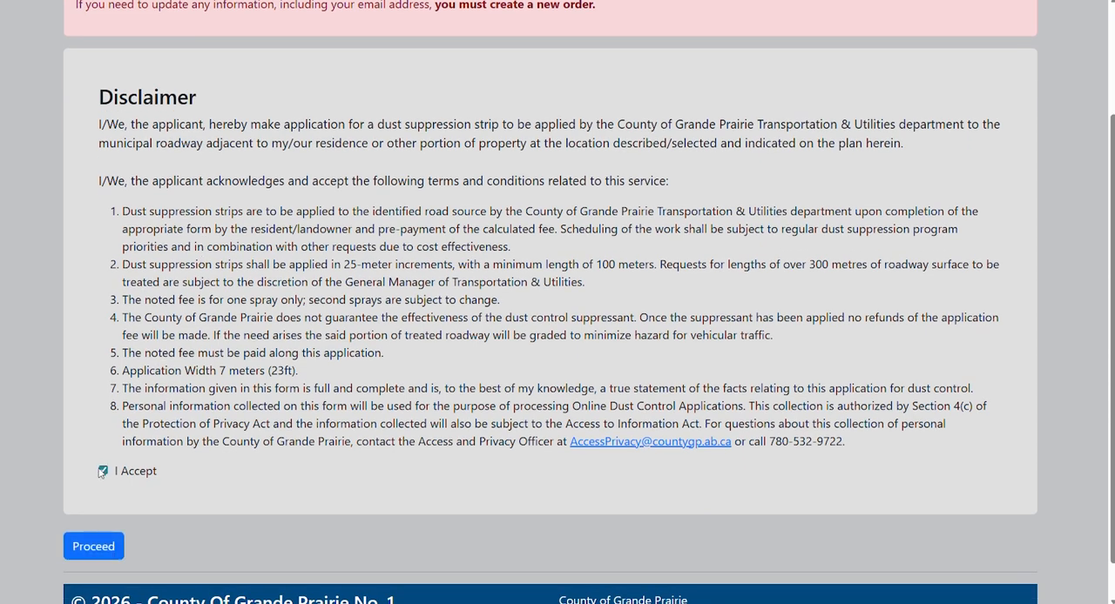
click(93, 550)
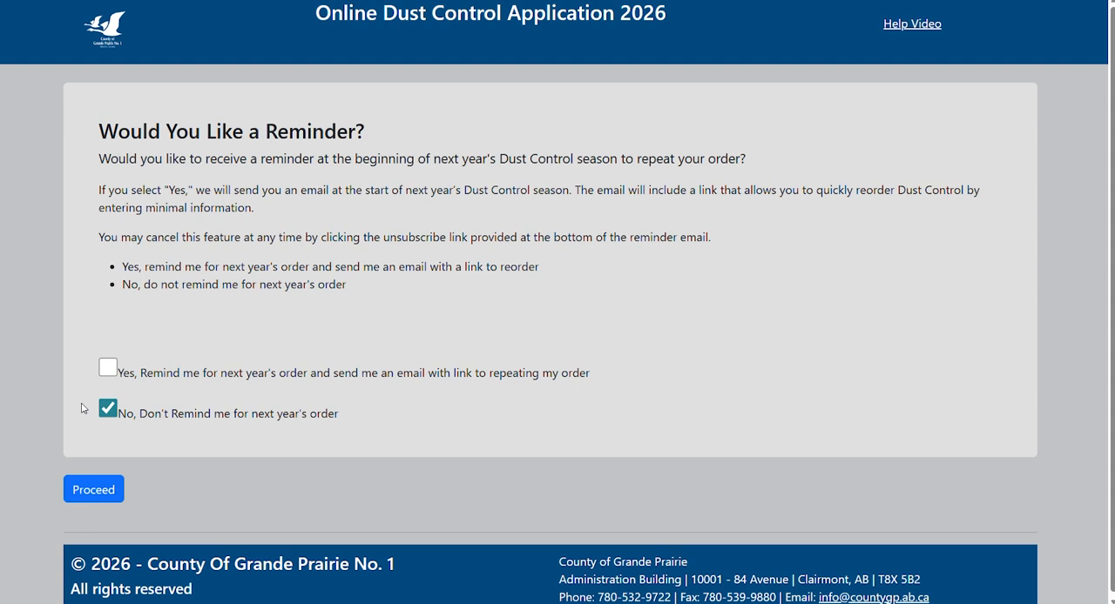
Choose "No, Don't Remind me for next year's order" for the reminder question and proceed.
click(108, 369)
click(113, 411)
click(93, 491)
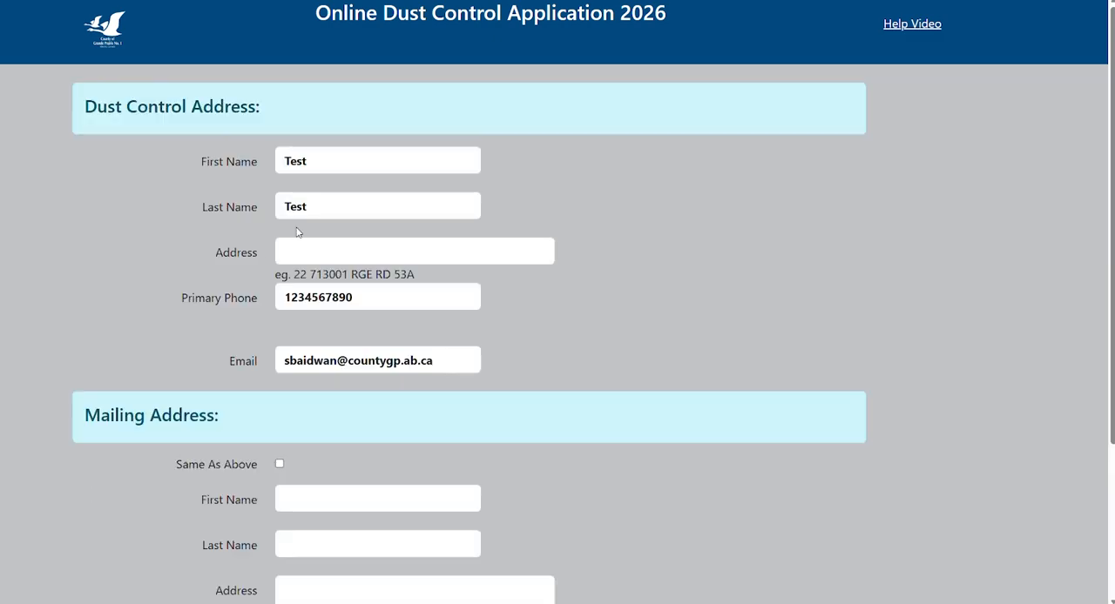
Replace the first and last name under Dust Control Address with the applicant's name.
click(340, 160)
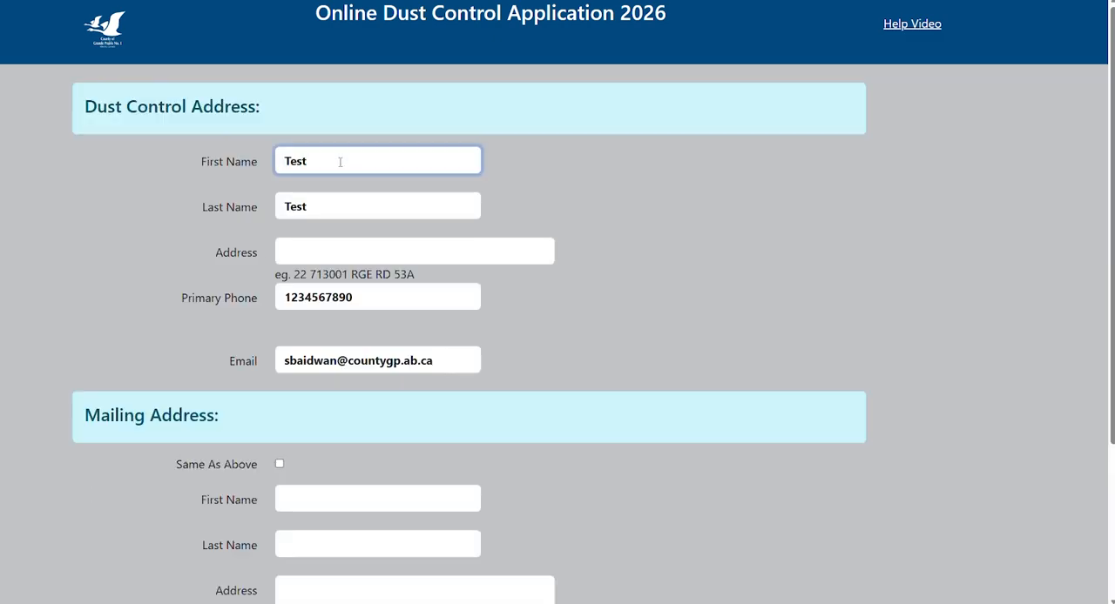
key(BackSpace)
key(BackSpace)
key(BackSpace)
key(BackSpace)
text(John)
key(Tab)
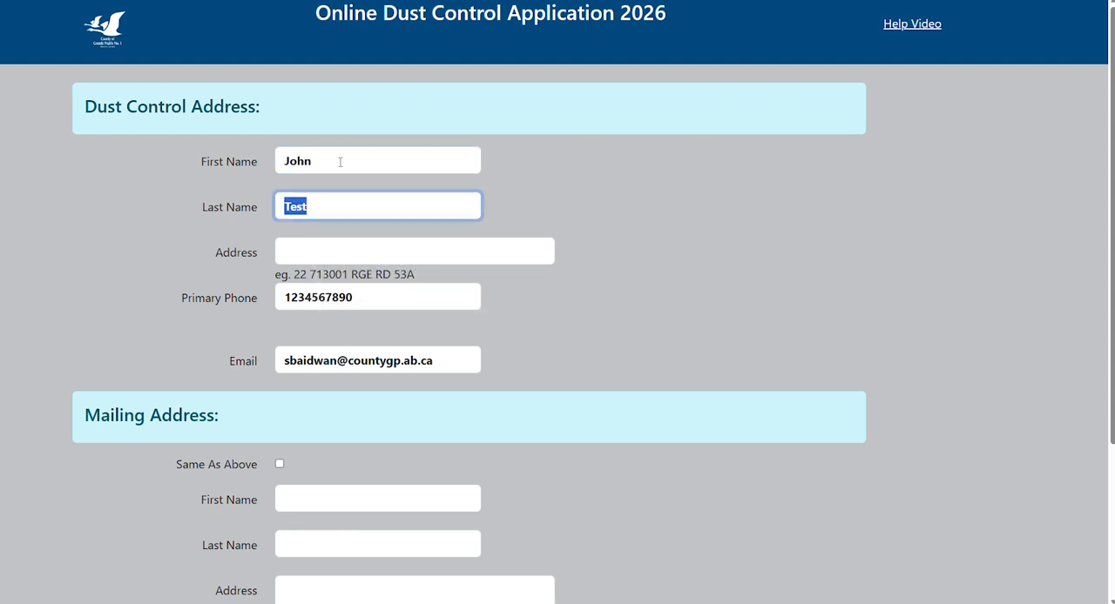
text(Smith)
key(Tab)
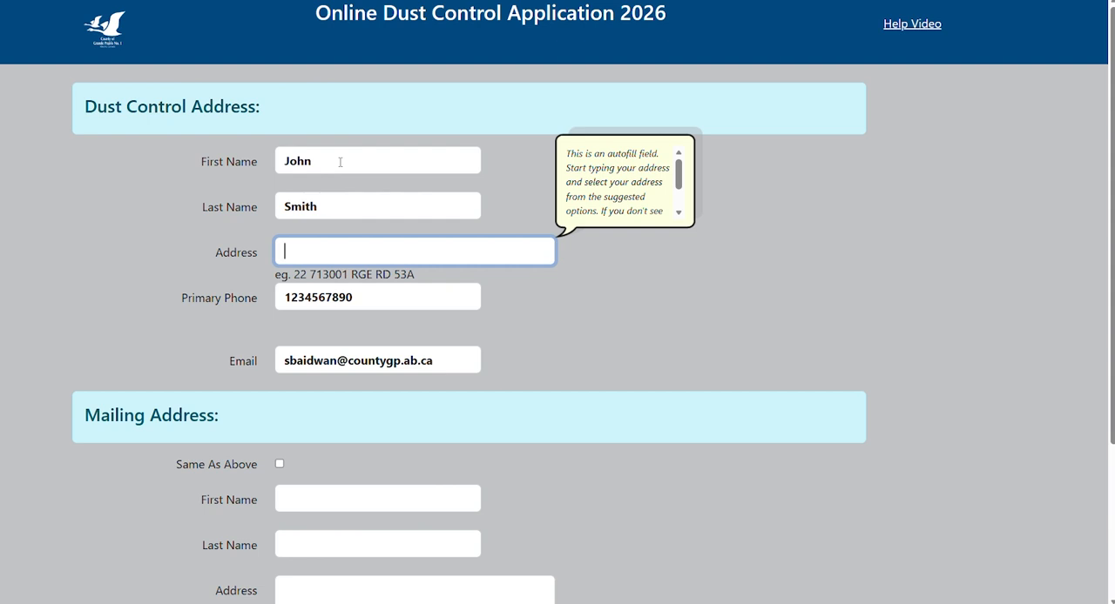
Look up the applicant's property by its house number and choose the matching suggestion as the dust control address.
text(740)
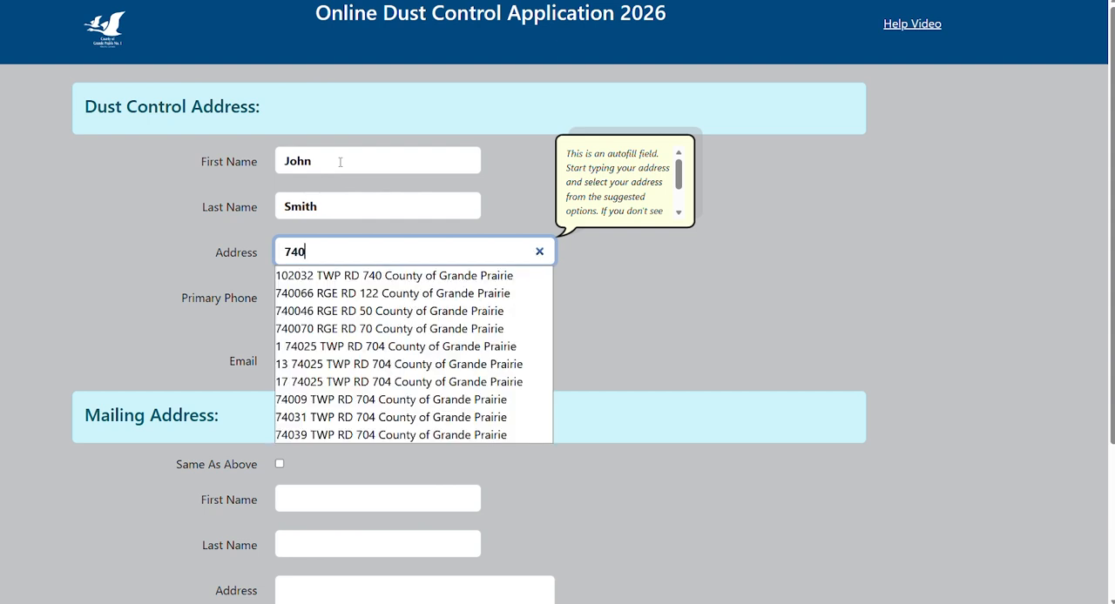
text(012)
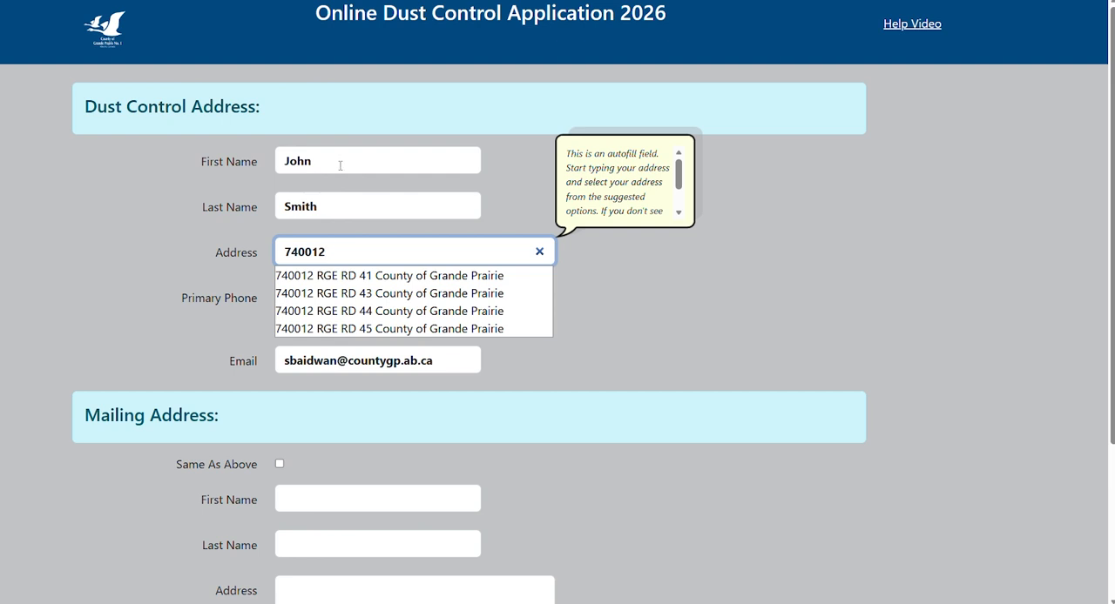
click(378, 279)
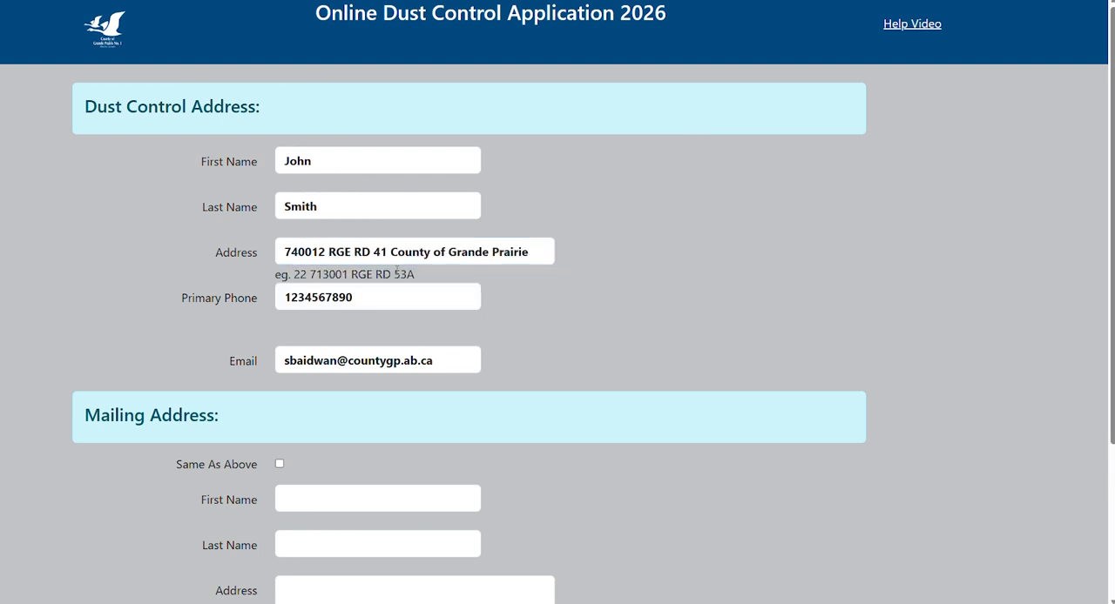
Replace the email under Dust Control Address with the applicant's email address.
triple_click(277, 361)
key(BackSpace)
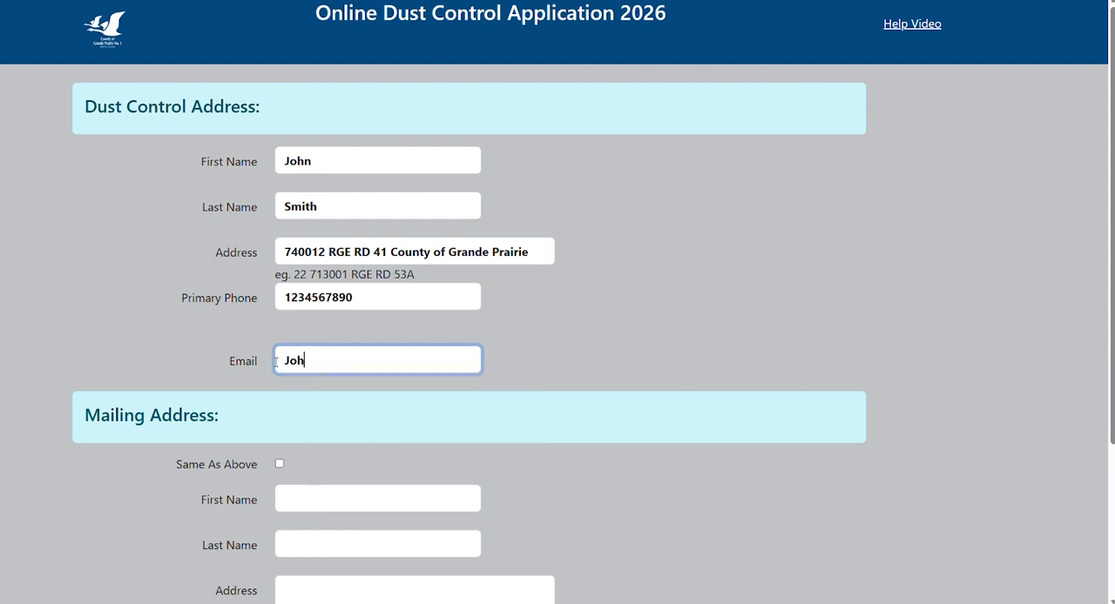
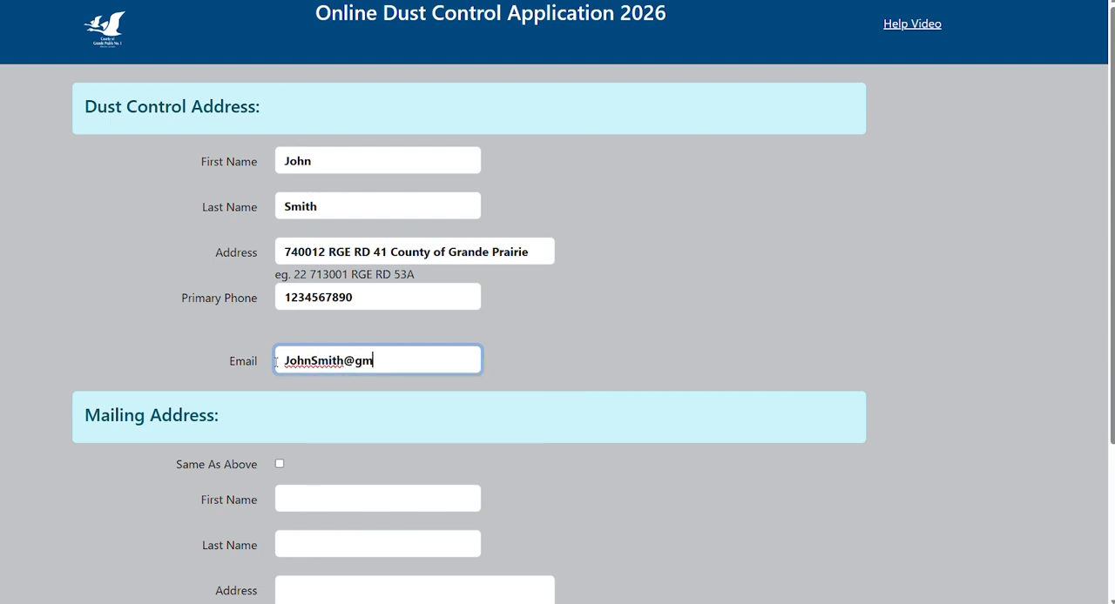
Replace the primary phone under Dust Control Address with the applicant's phone number.
click(277, 302)
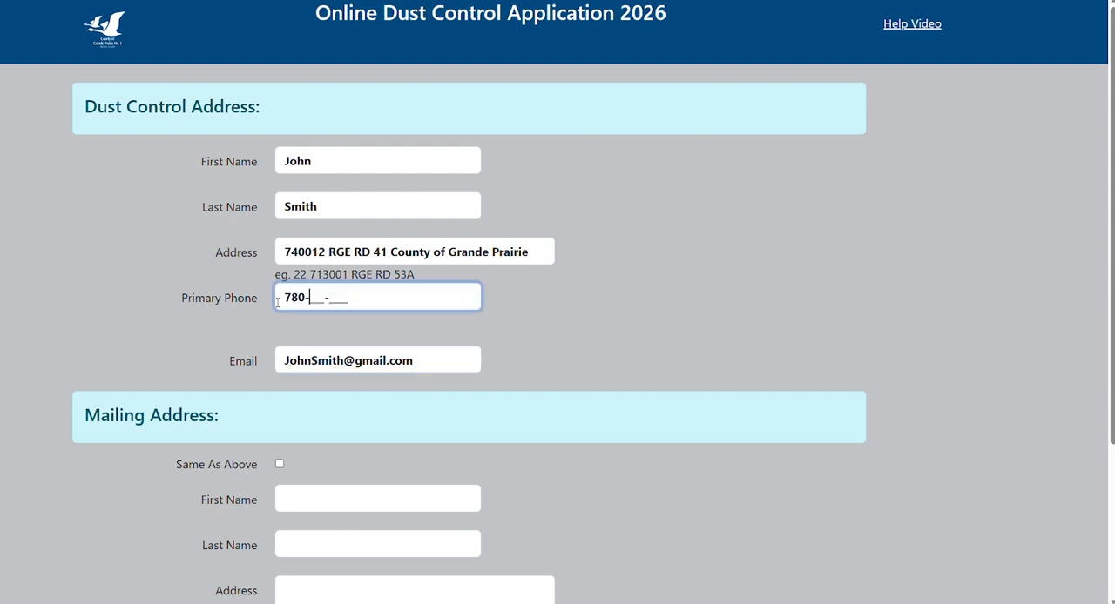
click(285, 323)
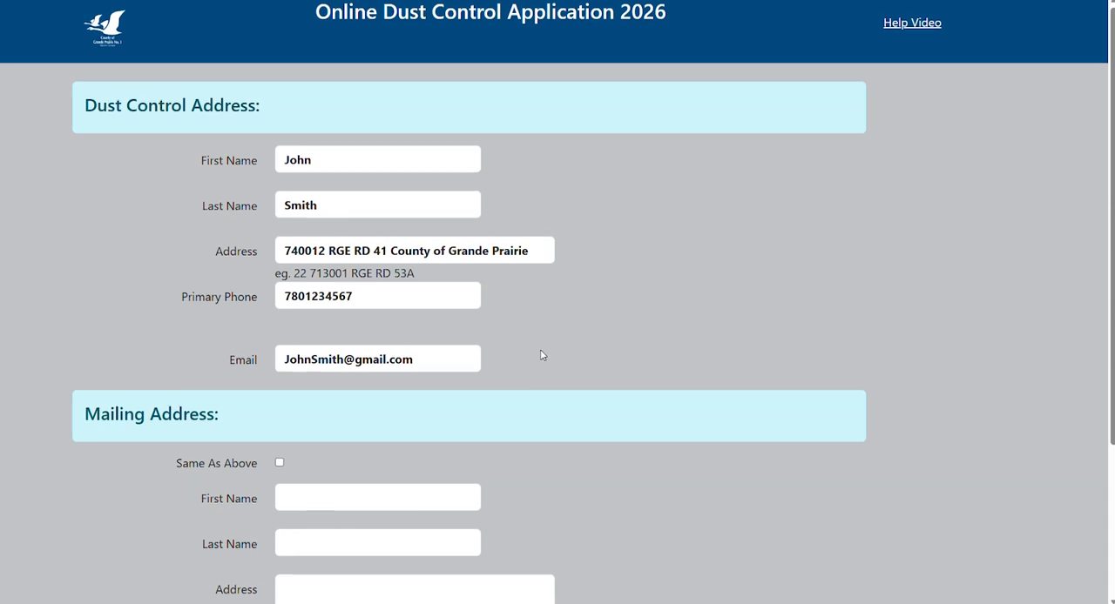
Set the mailing address to Same As Above, then save the contact details and proceed.
scroll(541, 355, down, 1)
scroll(541, 354, down, 2)
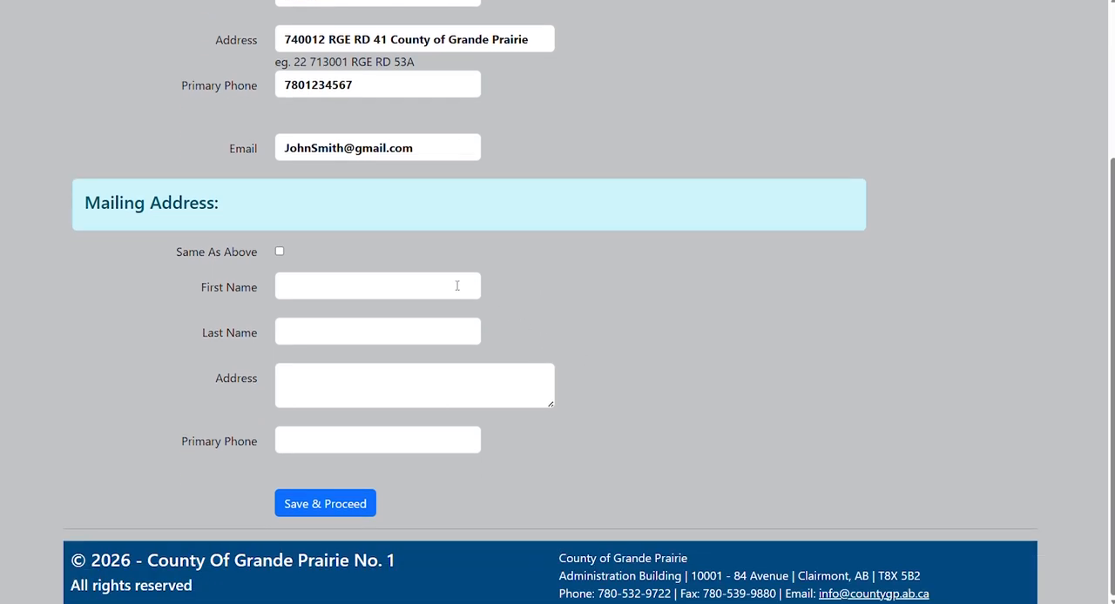
click(280, 252)
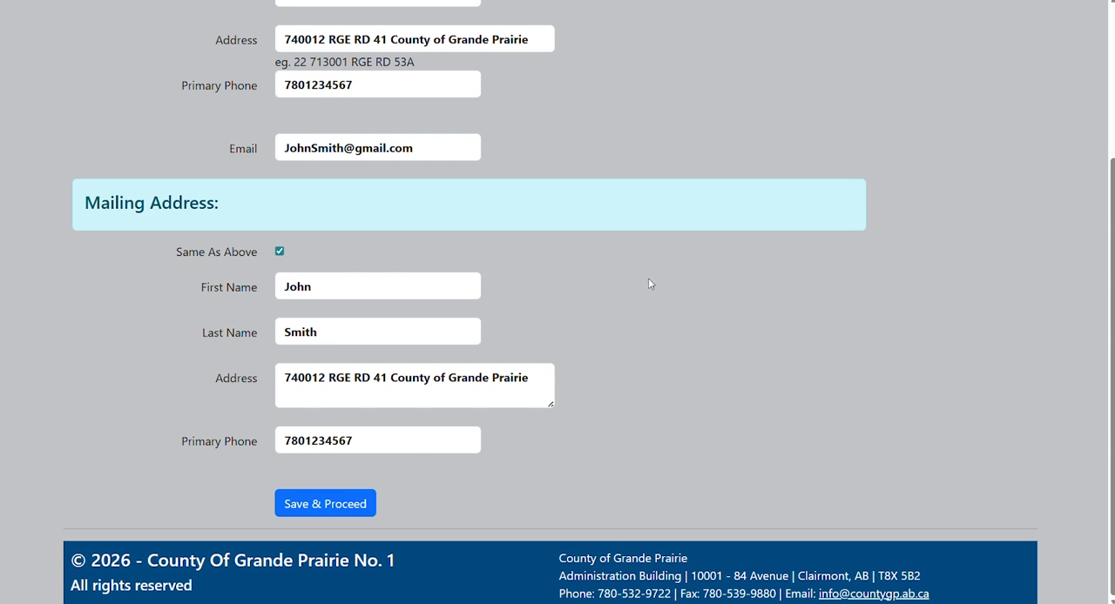
click(278, 251)
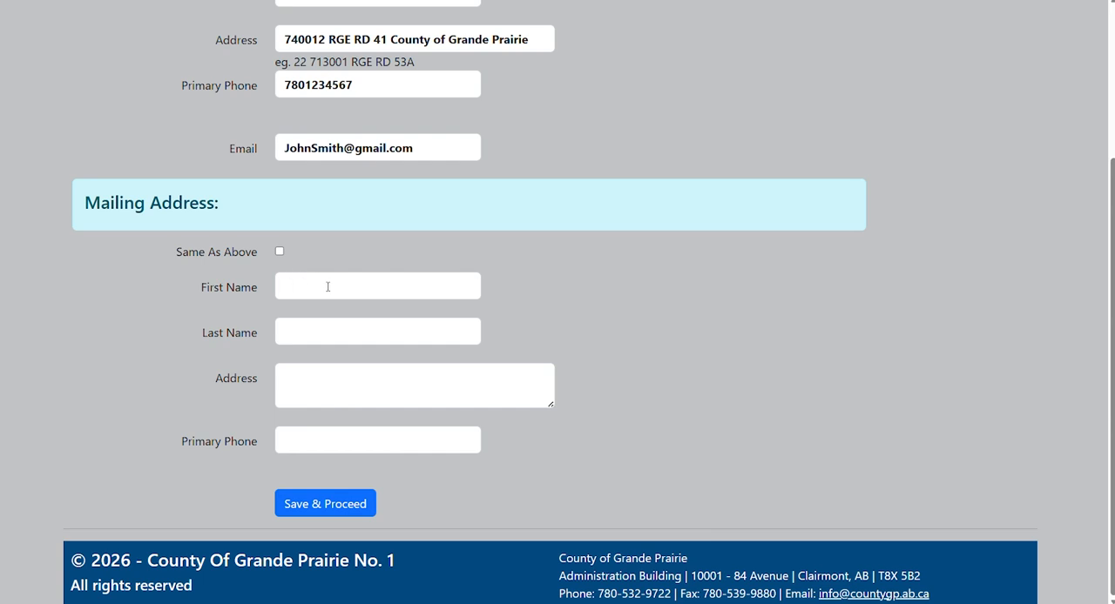
click(279, 251)
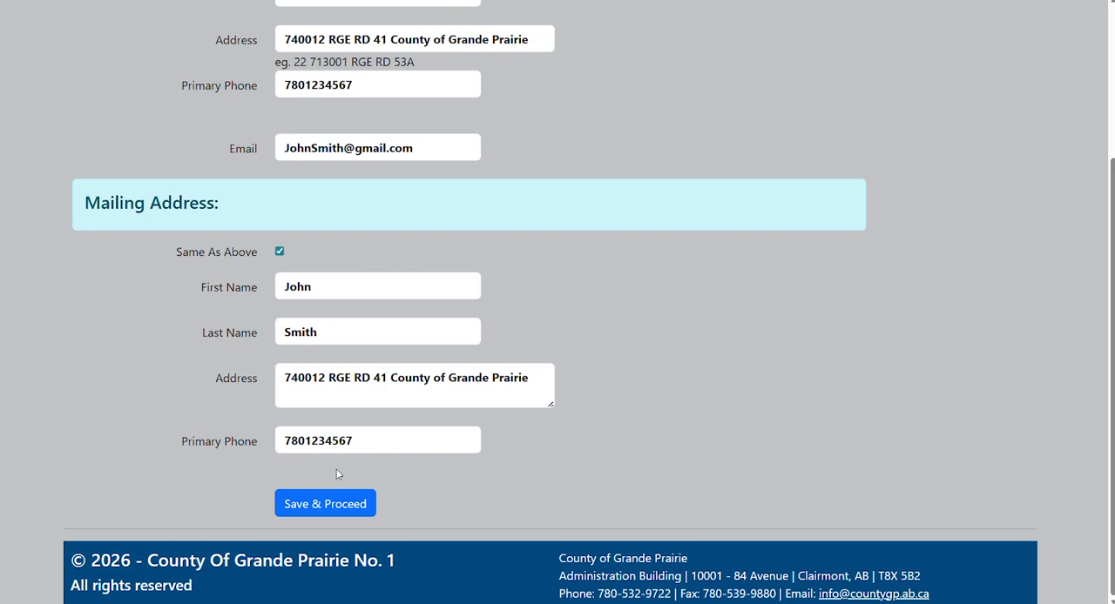
click(325, 505)
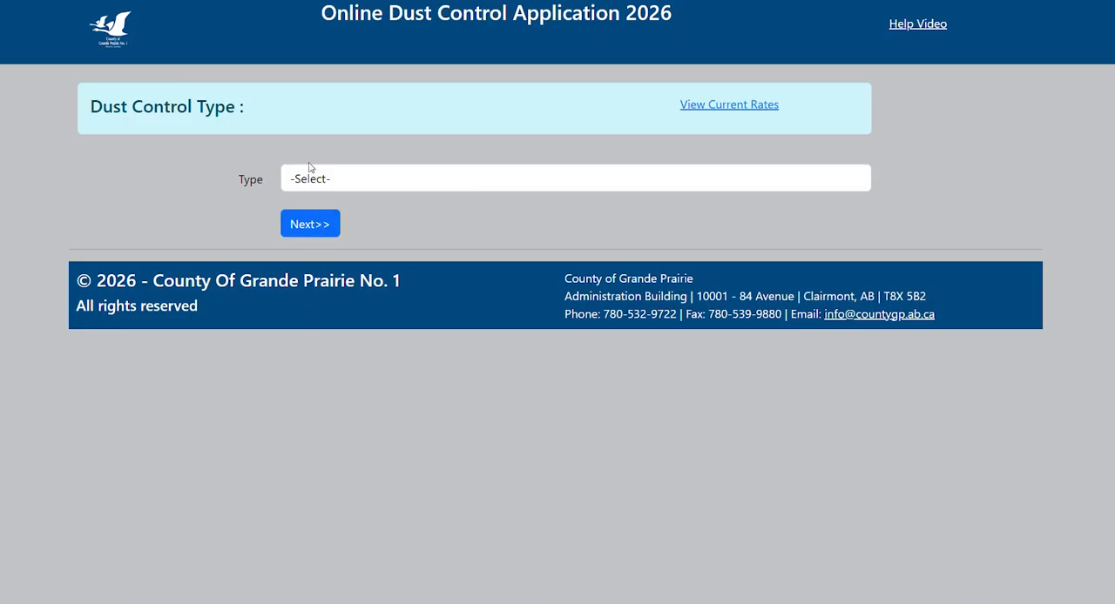
Set the dust control type to Residential and continue to the location map.
click(358, 182)
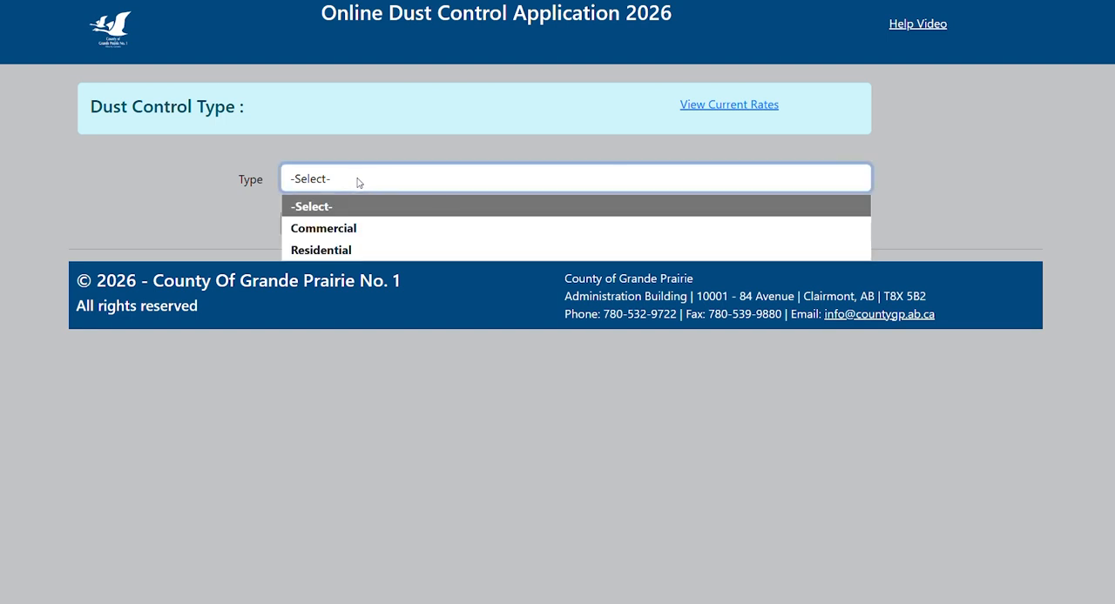
click(366, 251)
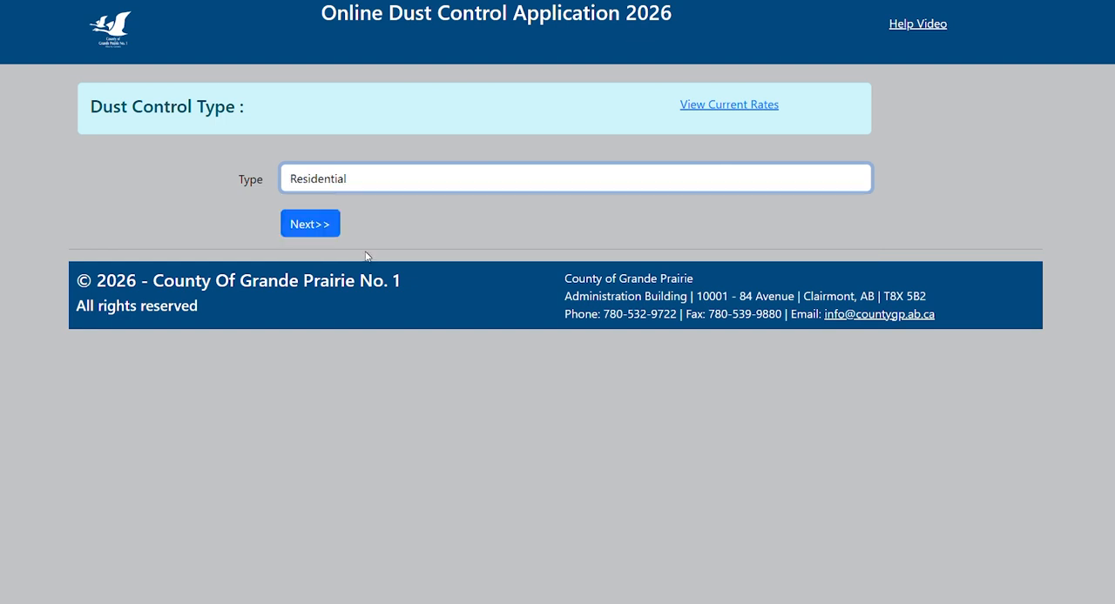
click(381, 212)
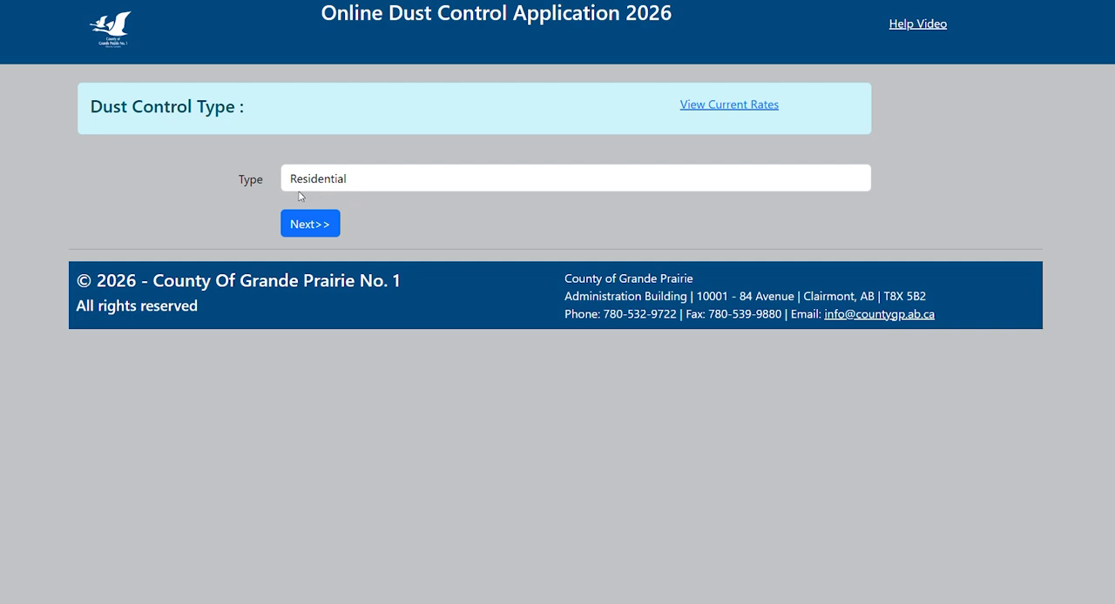
click(309, 225)
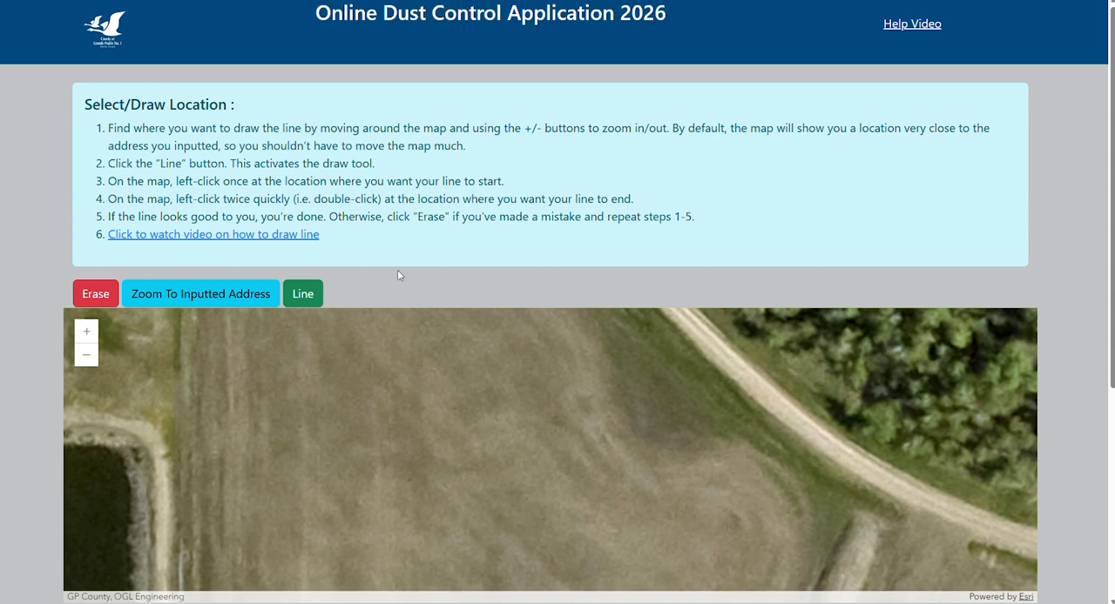
Examine the map around the inputted address to locate the stretch of road running past the residential property.
scroll(624, 276, down, 1)
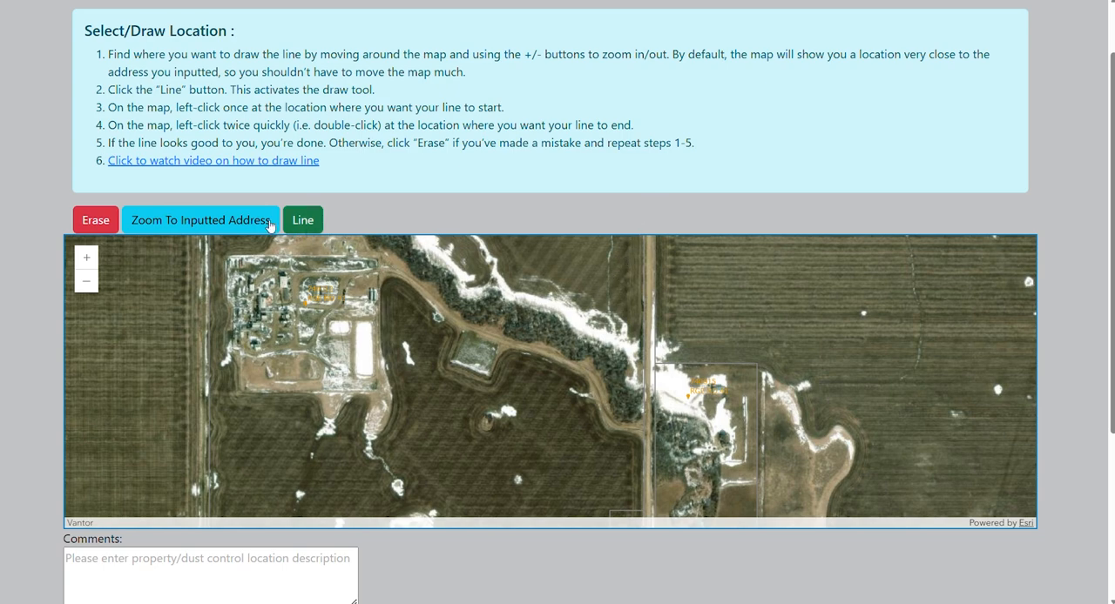
click(192, 227)
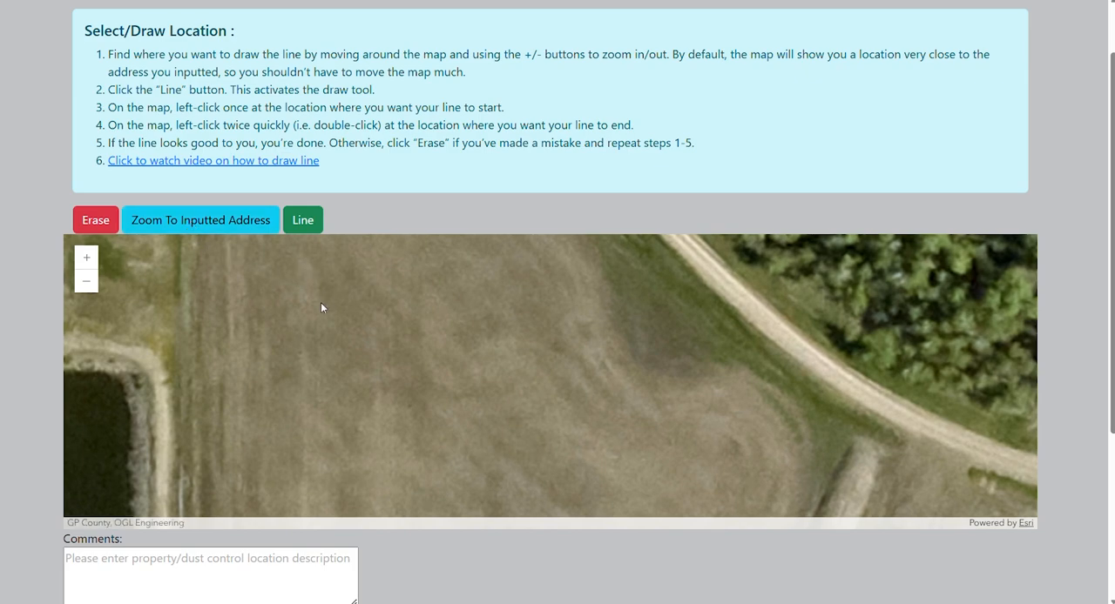
scroll(320, 302, down, 2)
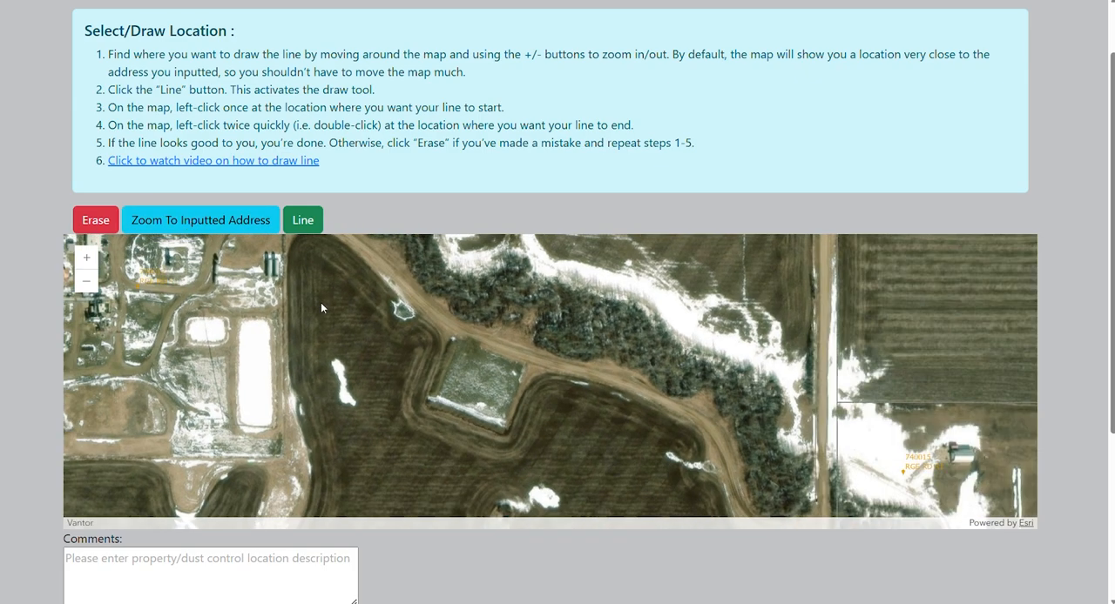
drag(321, 302, 323, 343)
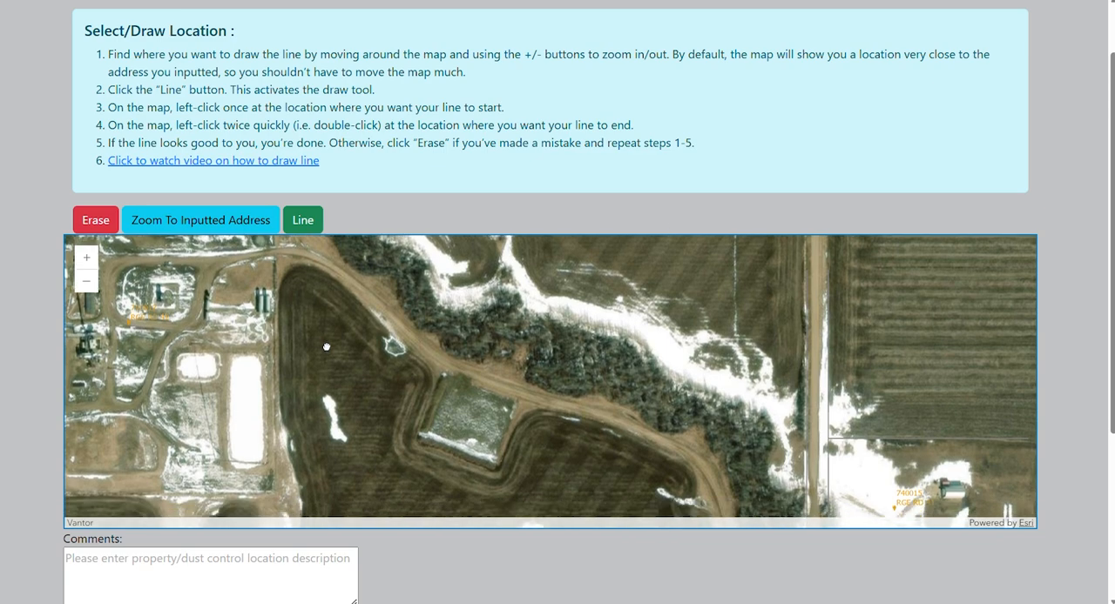
click(85, 285)
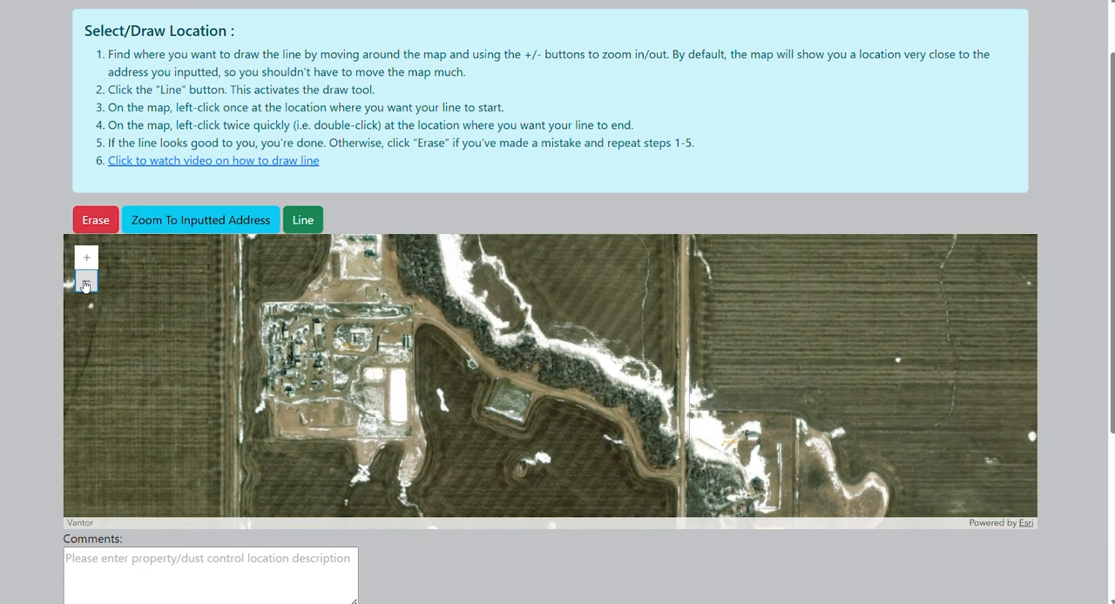
click(87, 284)
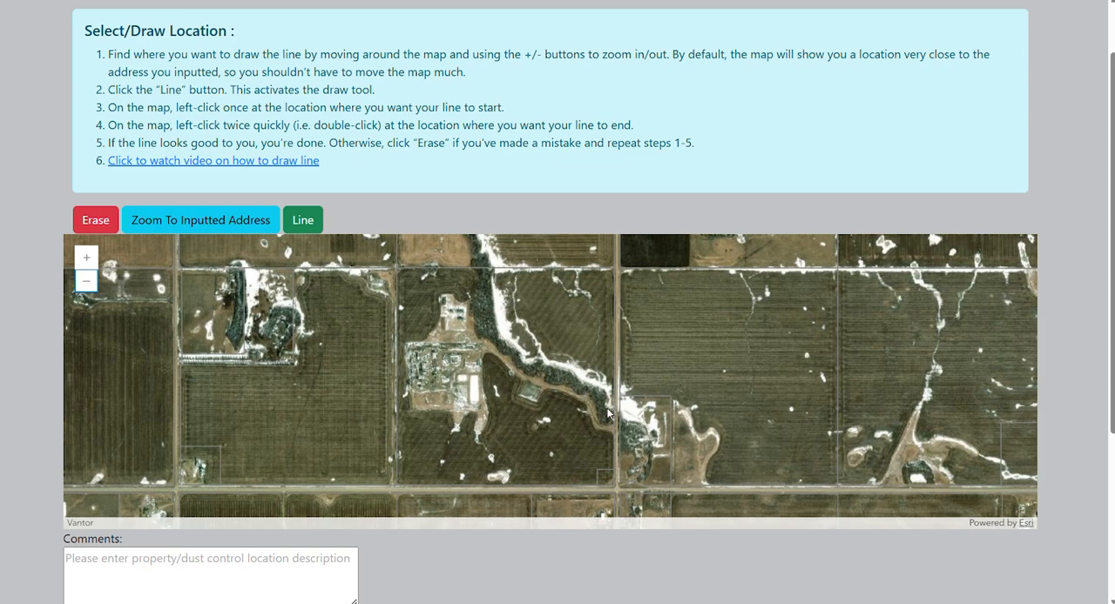
drag(613, 418, 531, 381)
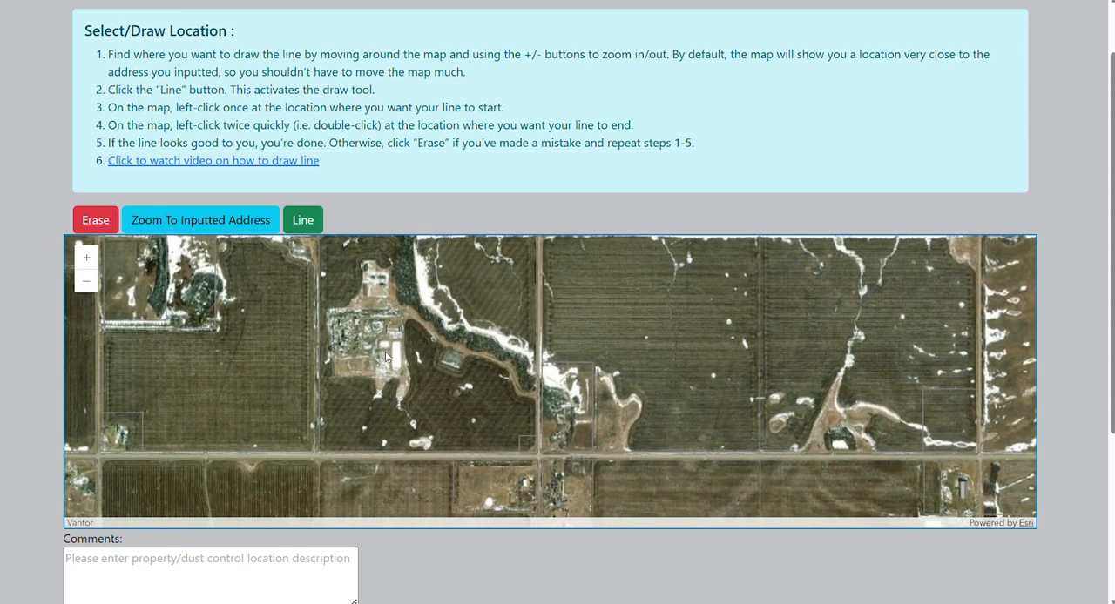
click(84, 256)
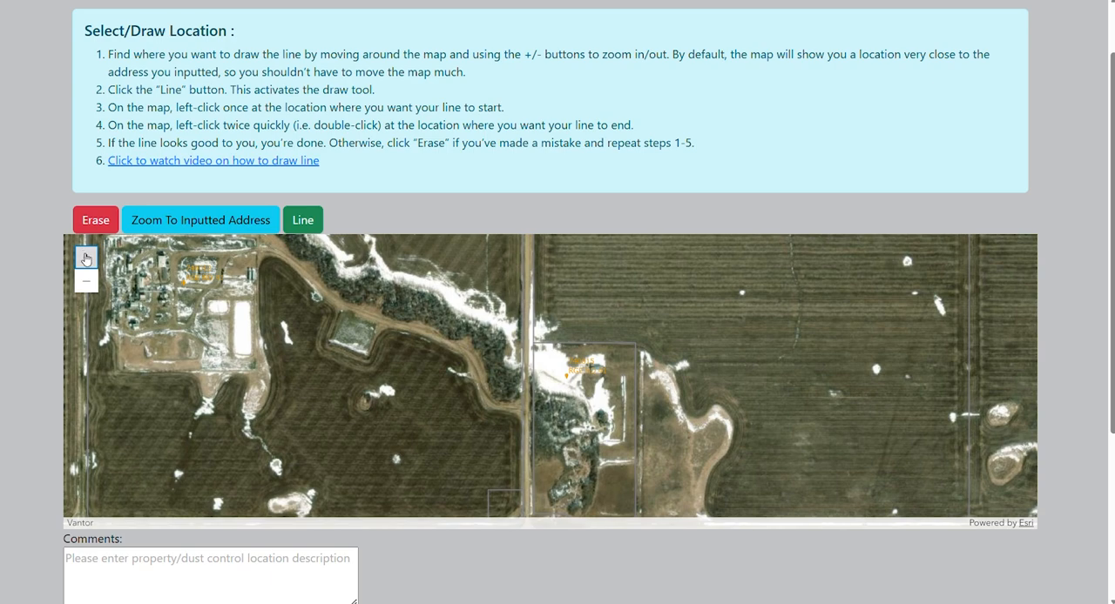
click(85, 258)
click(86, 258)
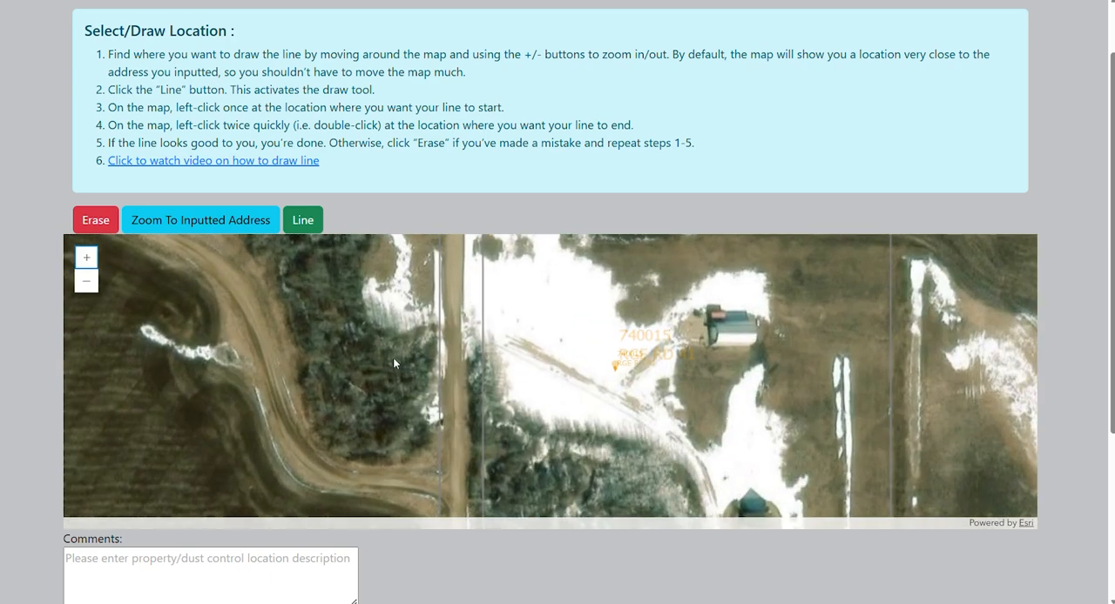
drag(393, 357, 529, 280)
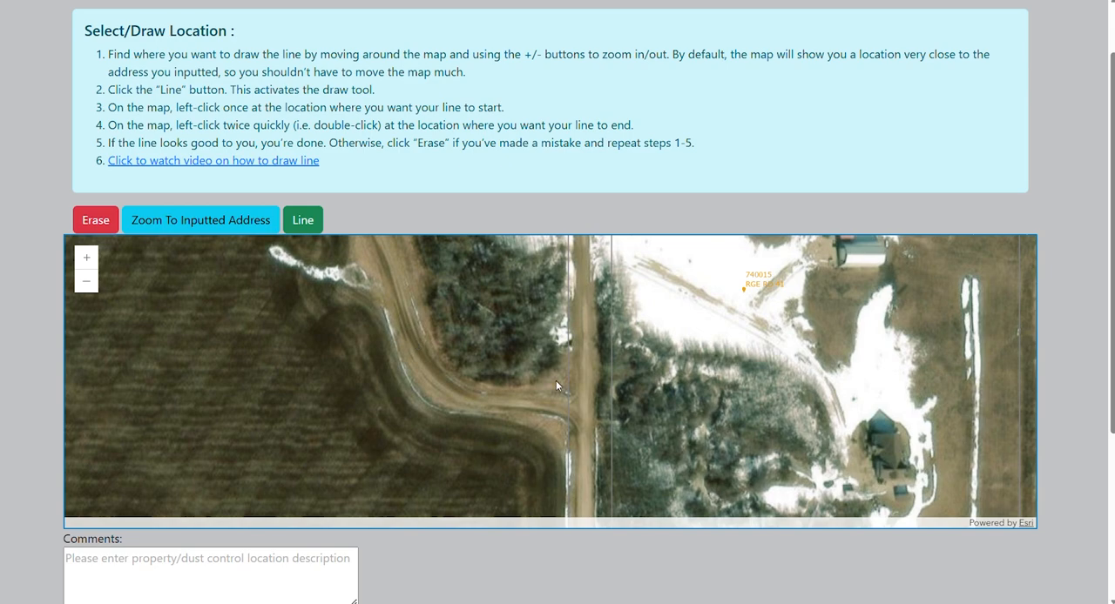
click(86, 280)
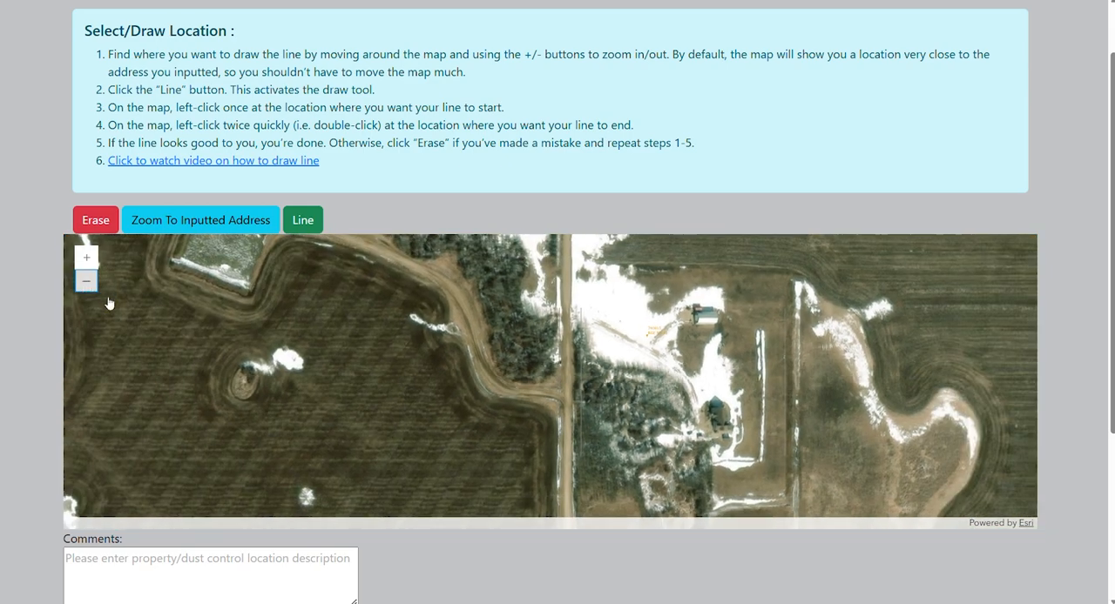
drag(581, 412, 591, 388)
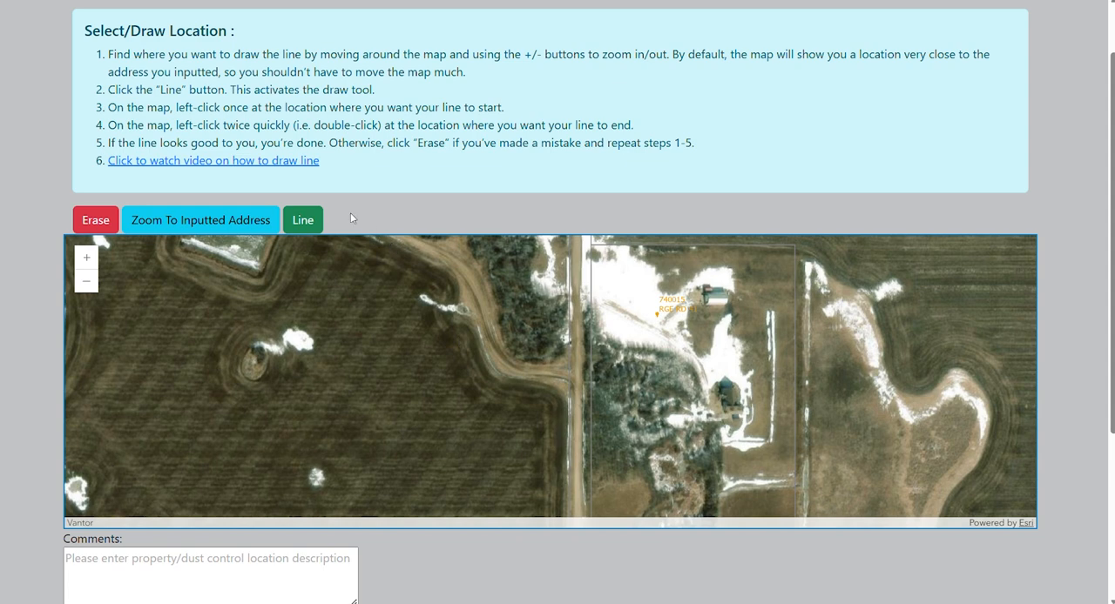
Draw a trial dust control line about 112 m long on the road beside the property, and erase it.
click(305, 223)
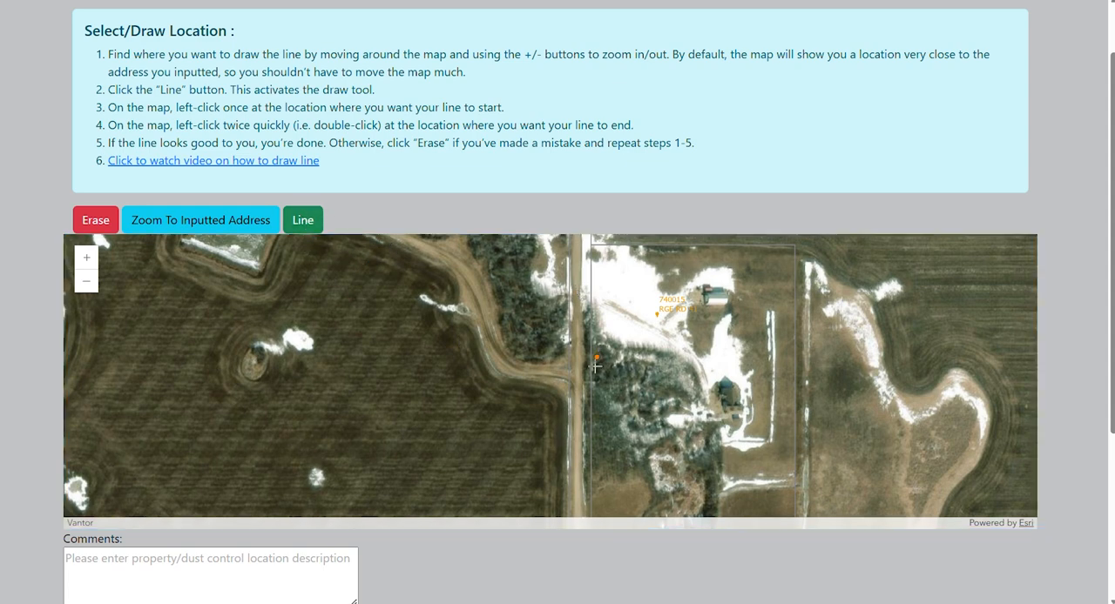
click(576, 430)
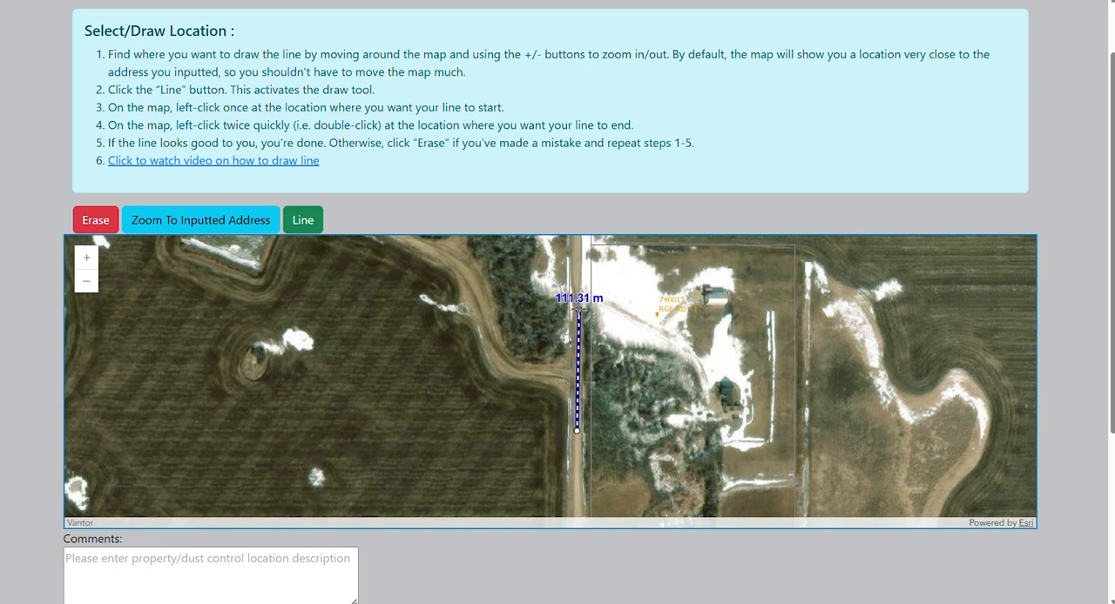
double_click(575, 307)
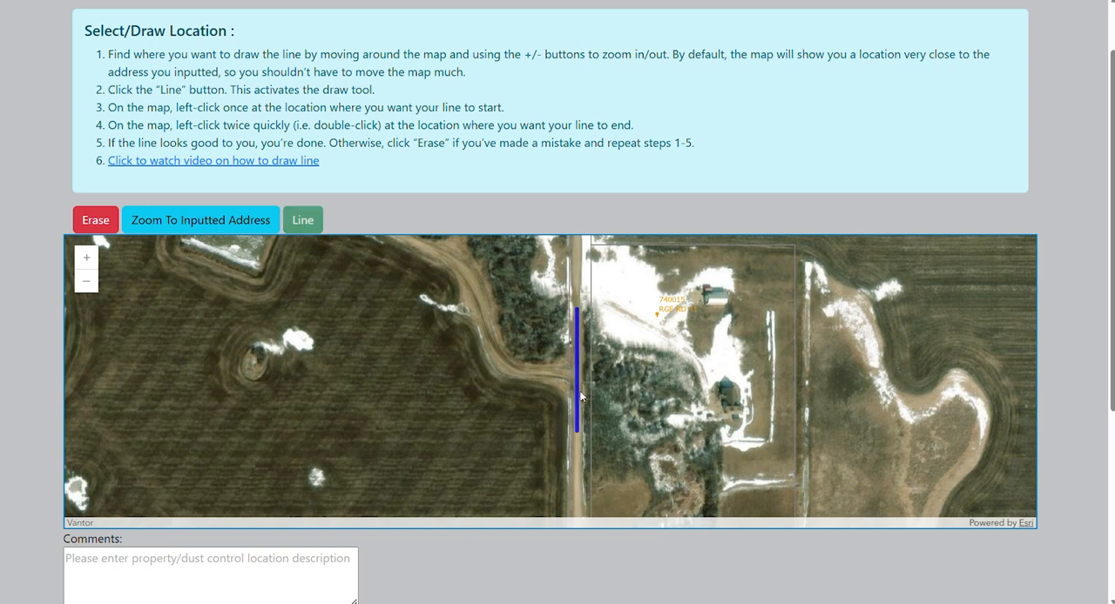
scroll(593, 488, down, 2)
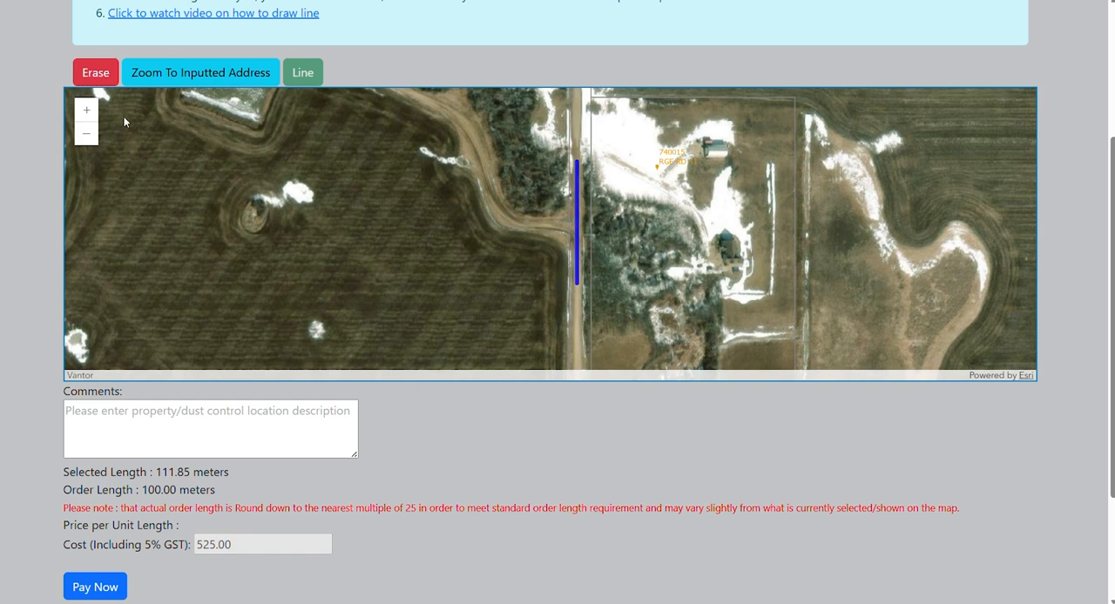
click(102, 79)
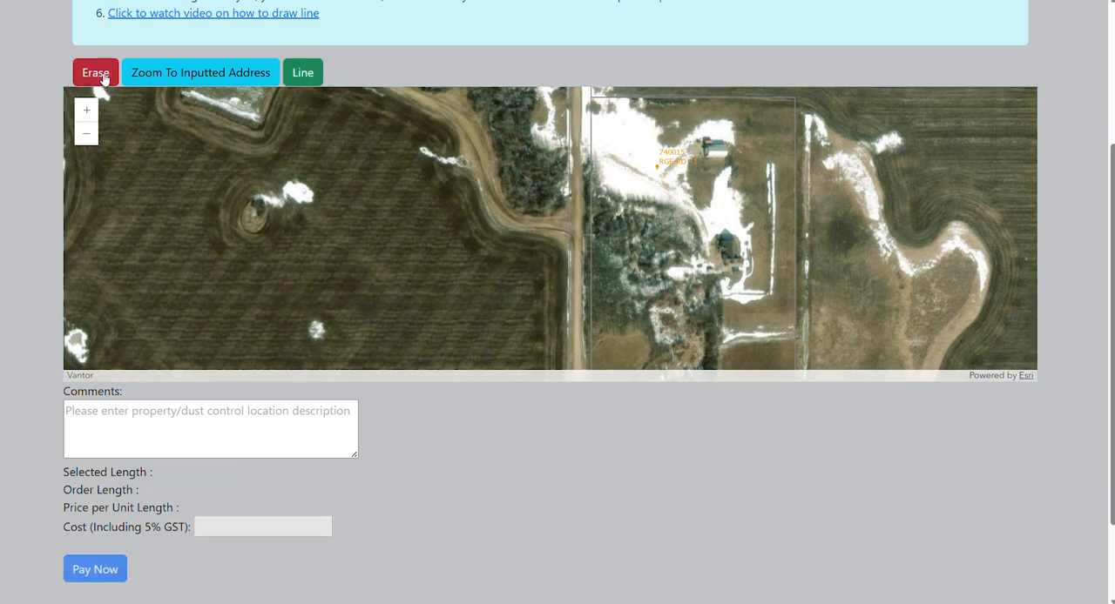
Draw a dust control line about 125 m long on the road beside the property, across from the side road junction.
click(307, 76)
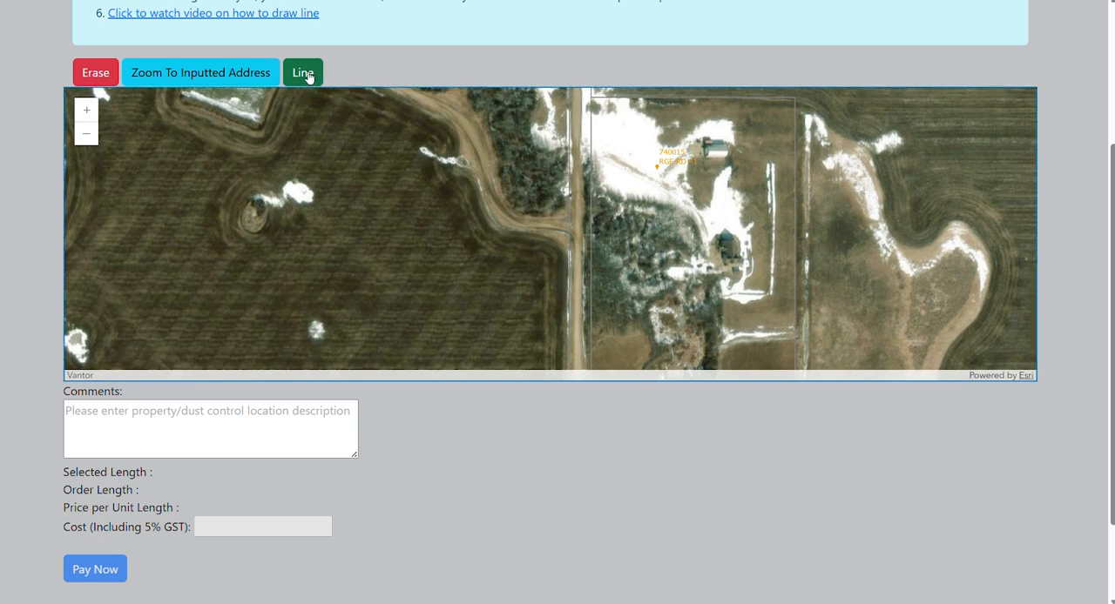
click(576, 277)
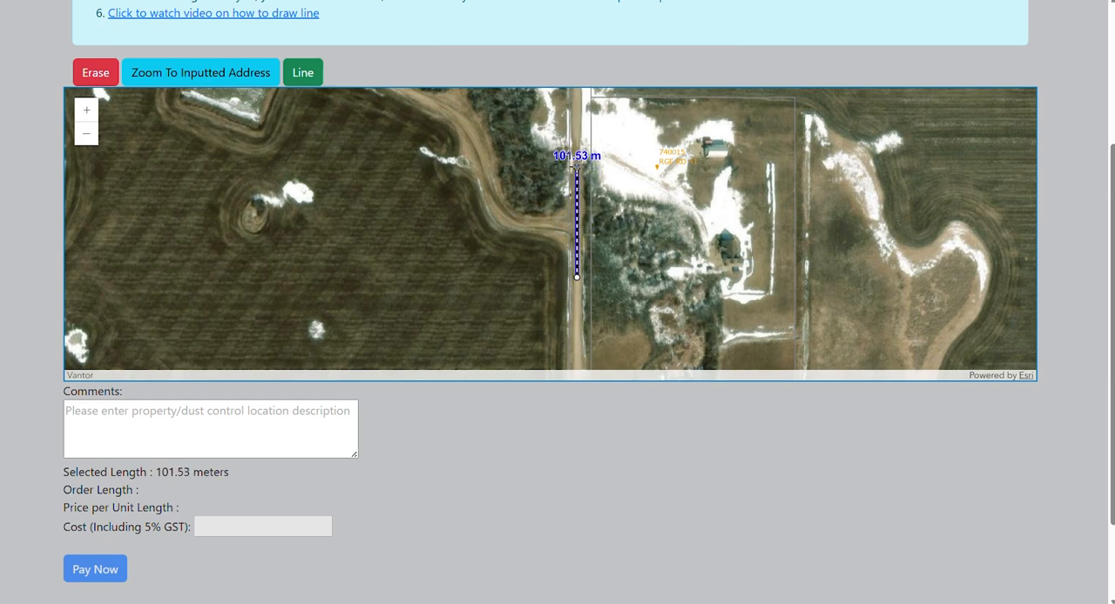
double_click(577, 168)
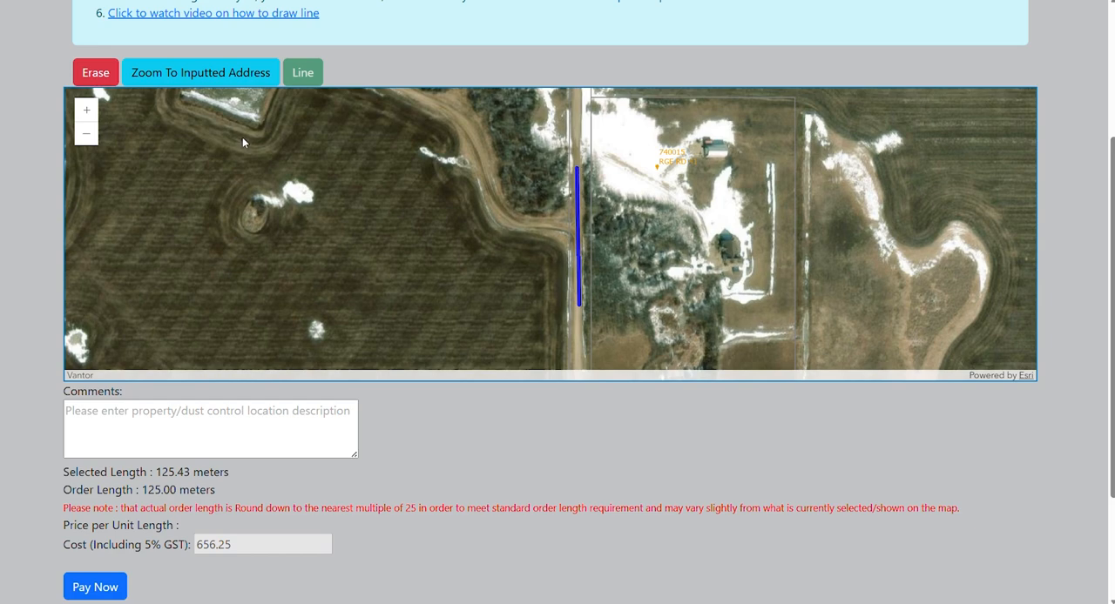
Return the map to the inputted address and find the drawn dust control line again.
click(214, 72)
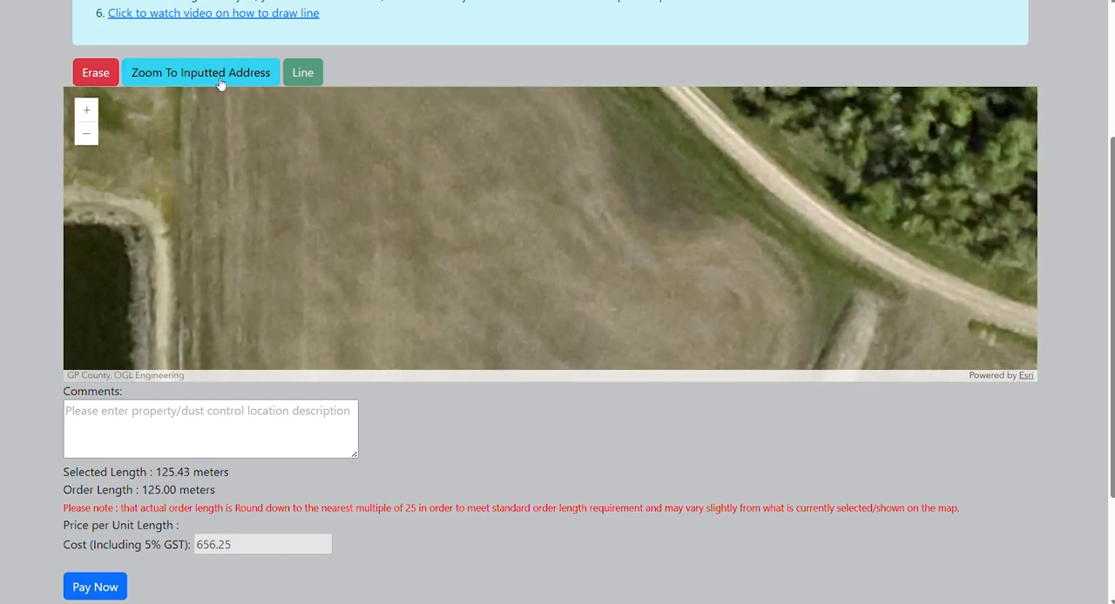
click(87, 136)
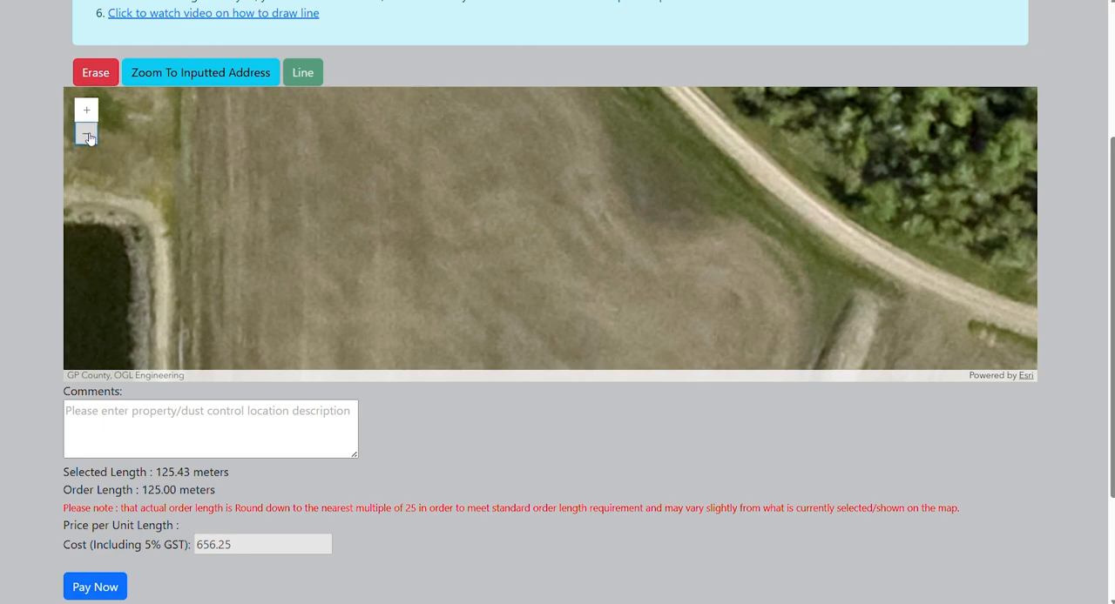
click(87, 136)
click(87, 136)
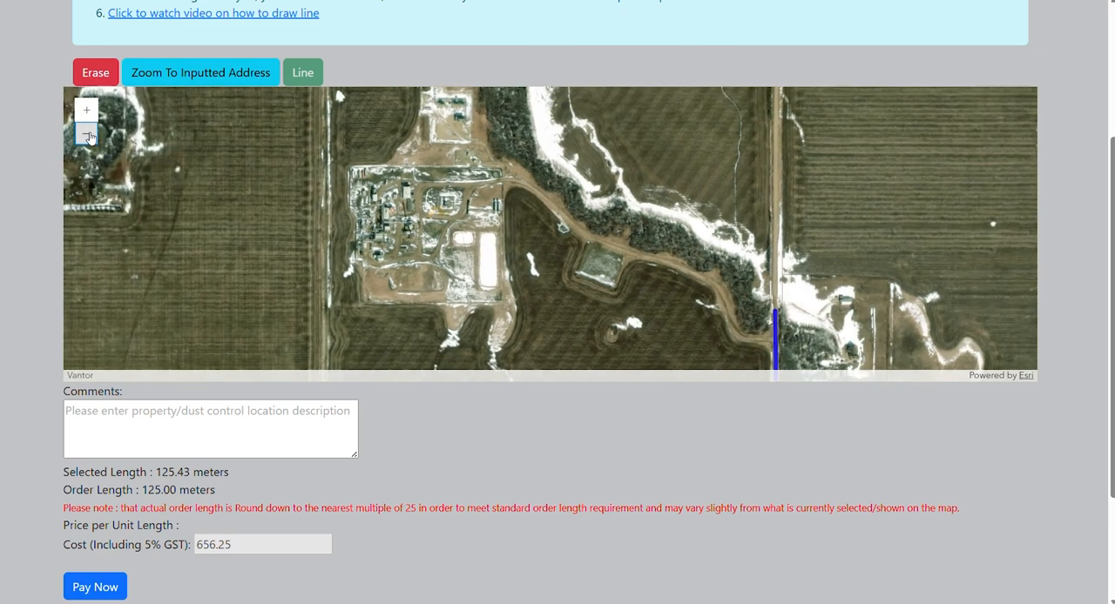
drag(723, 305, 495, 194)
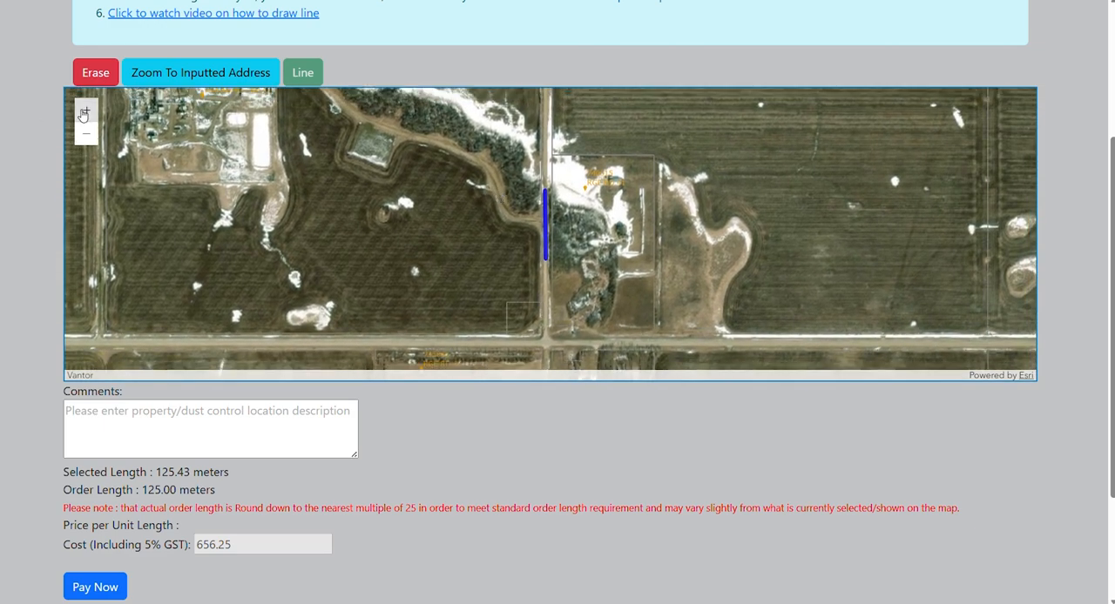
click(86, 109)
drag(415, 184, 414, 199)
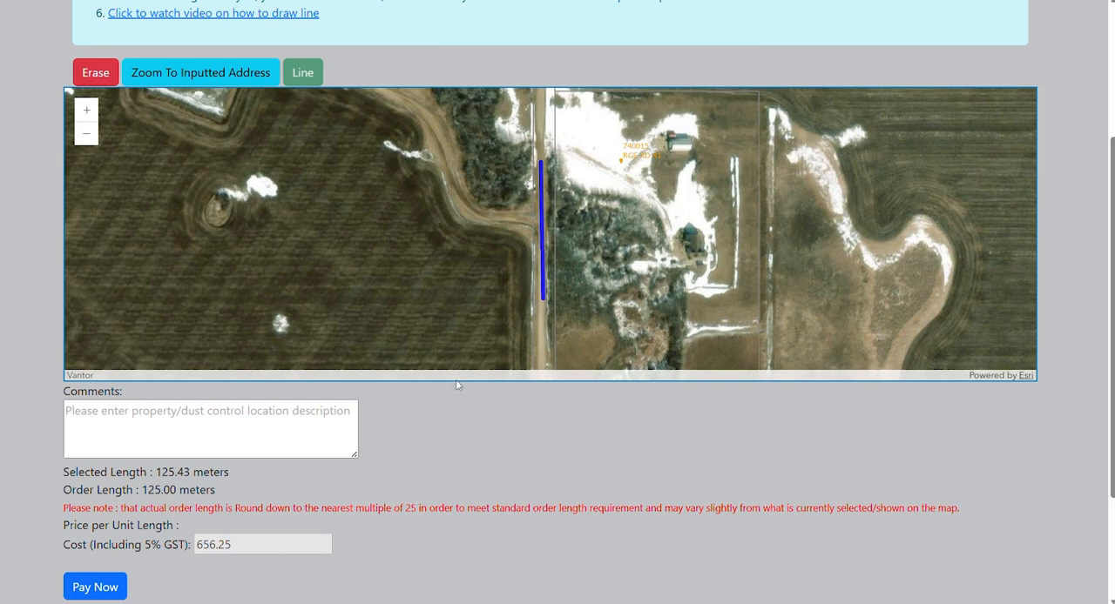
Proceed to pay for the order and continue from the order details to TD's secure payment page.
scroll(445, 432, down, 1)
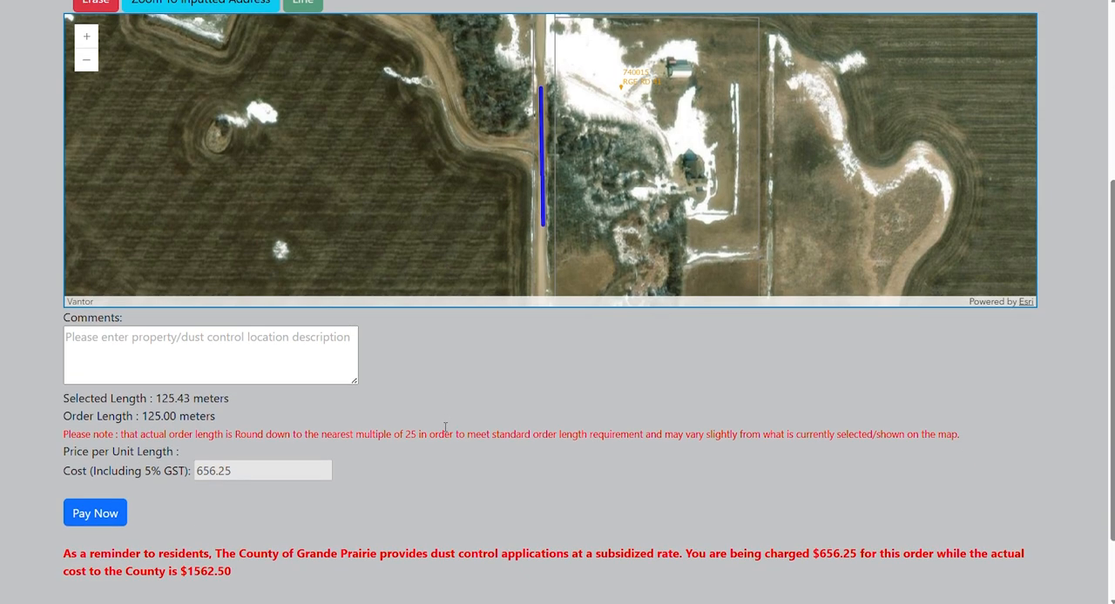
scroll(445, 429, down, 1)
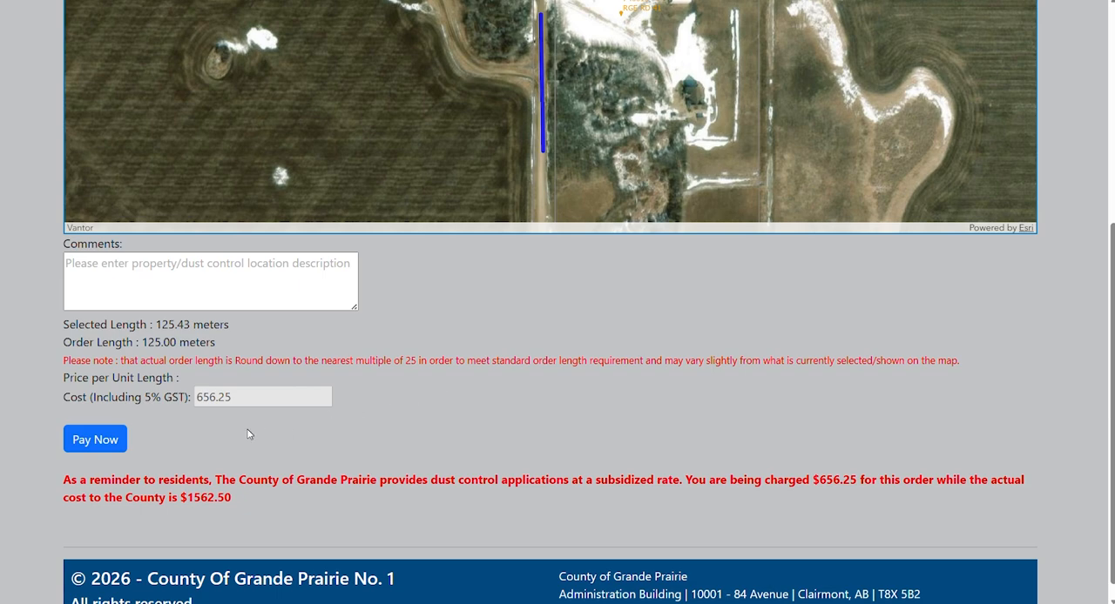
click(97, 450)
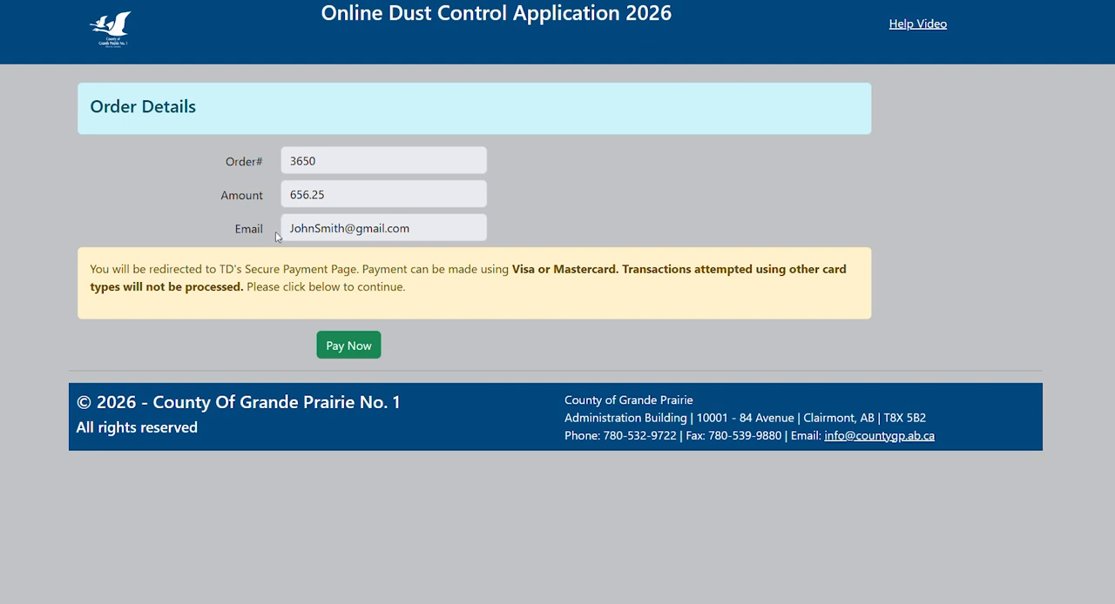
click(348, 346)
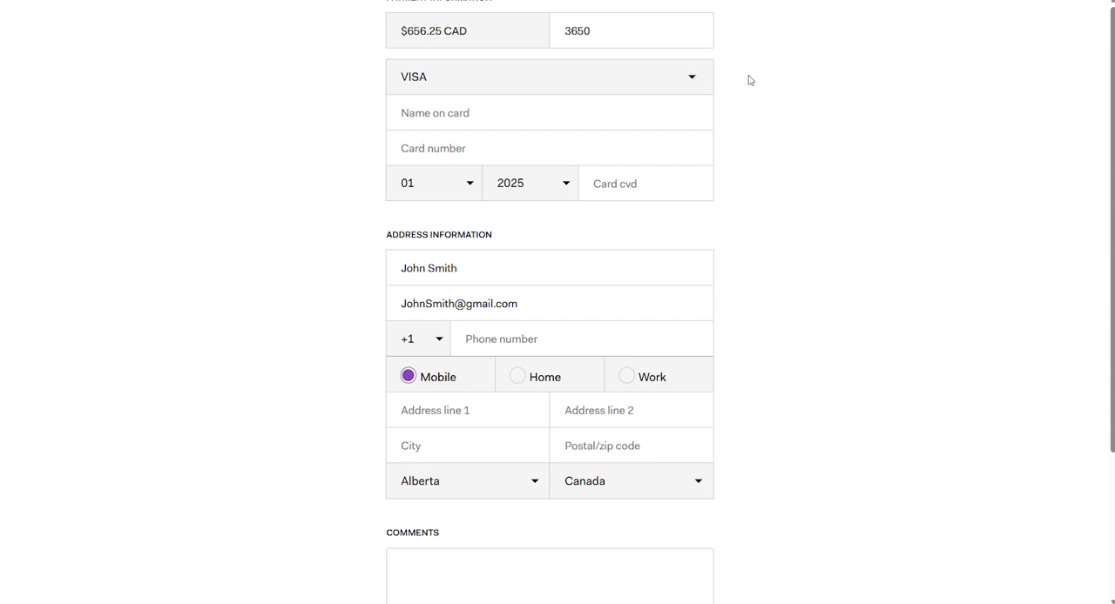
Check the available card types and review the card, address and comments fields of the payment form.
click(680, 81)
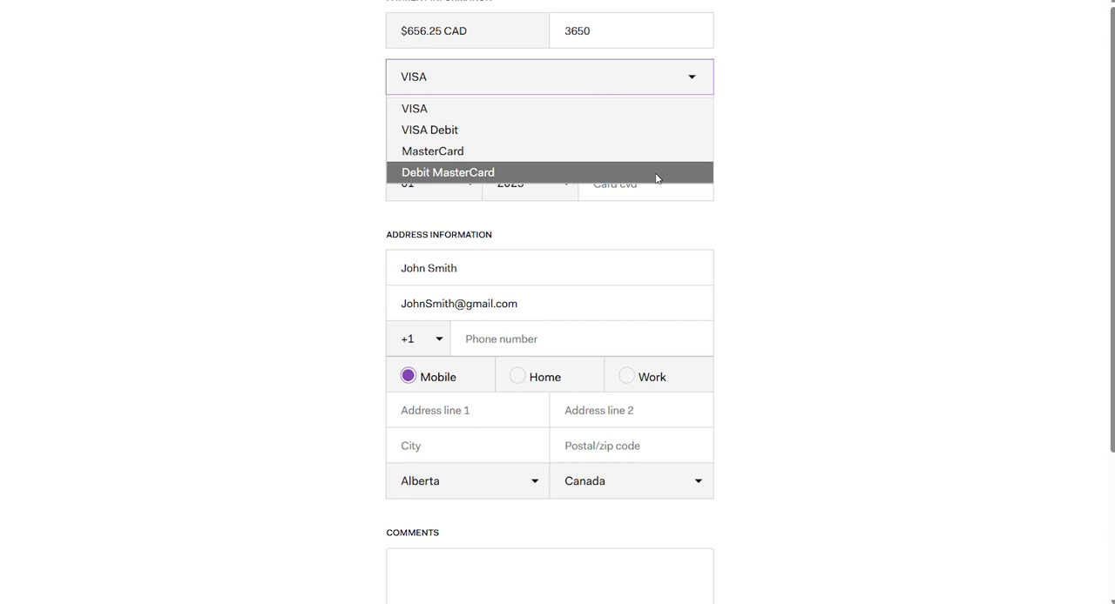
click(786, 180)
scroll(726, 184, down, 3)
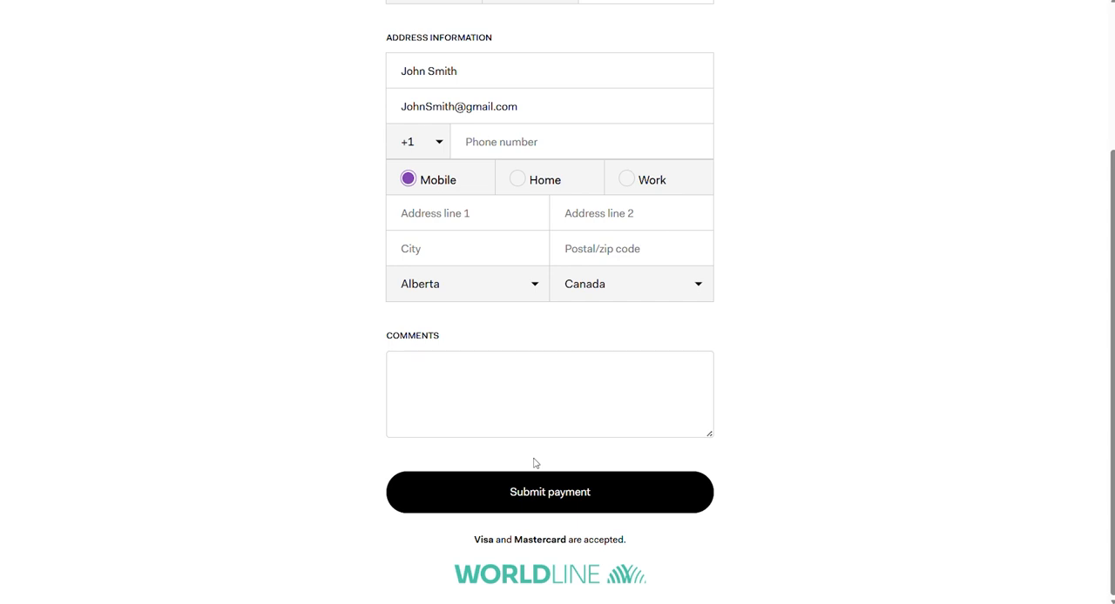
scroll(535, 462, up, 3)
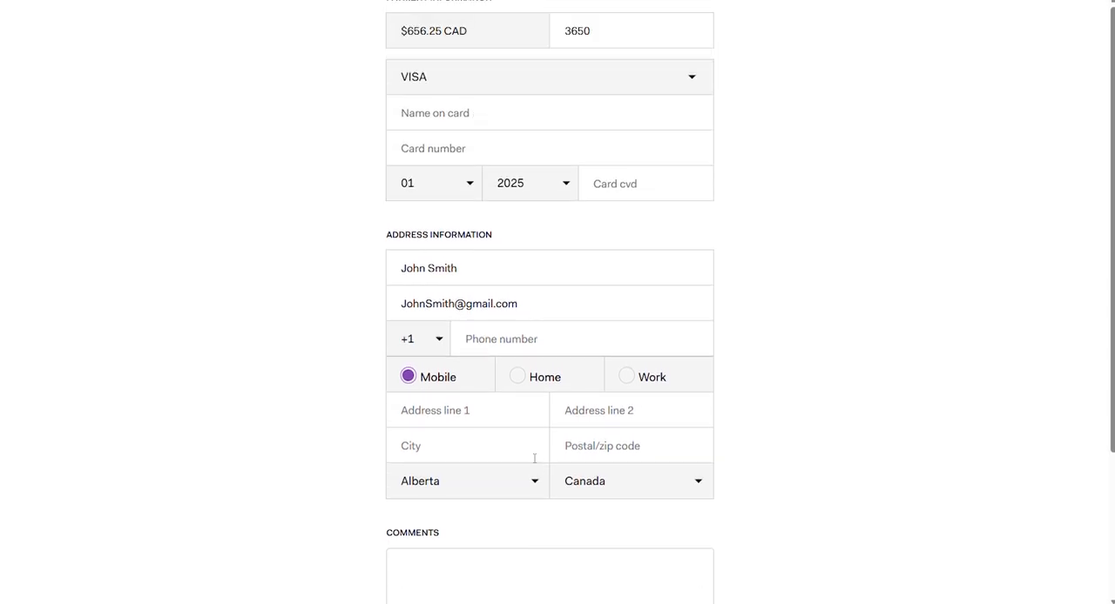